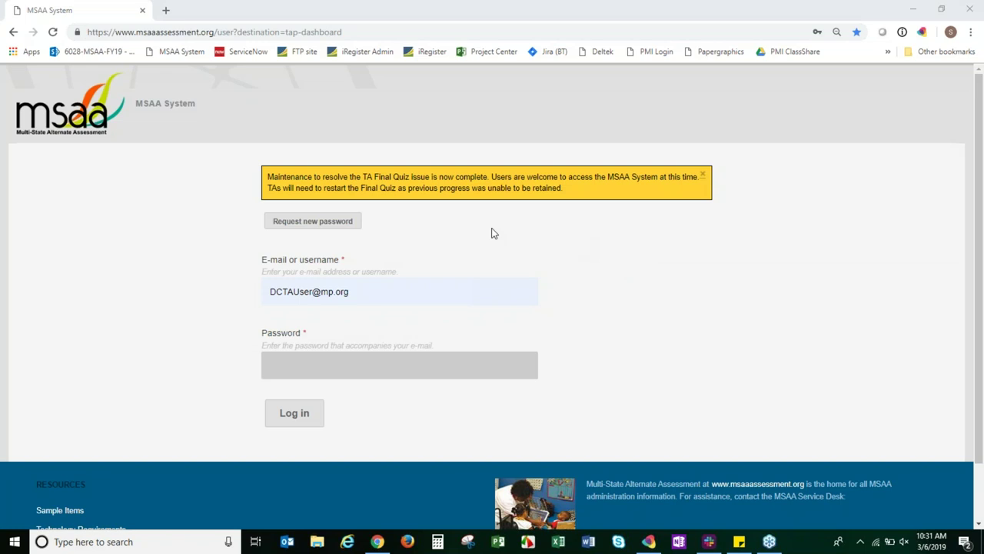
- Dismiss the maintenance notice, view the page for requesting a new password, and return to the login page
left_click(703, 176)
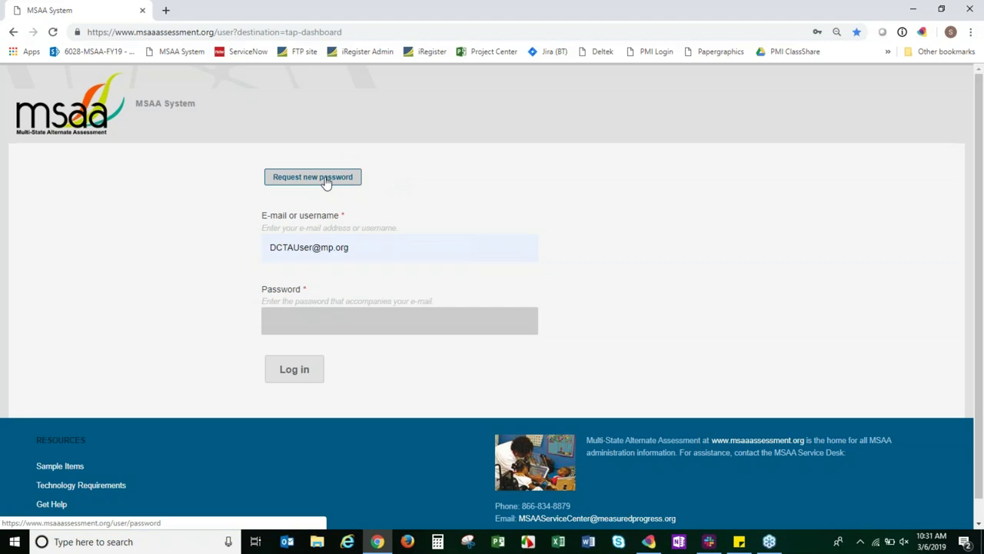
left_click(353, 183)
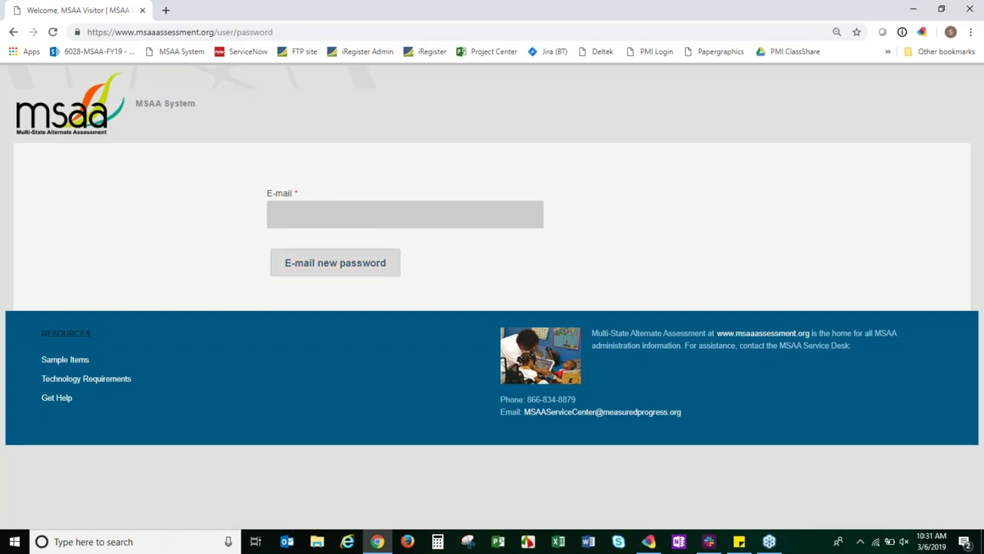
left_click(14, 33)
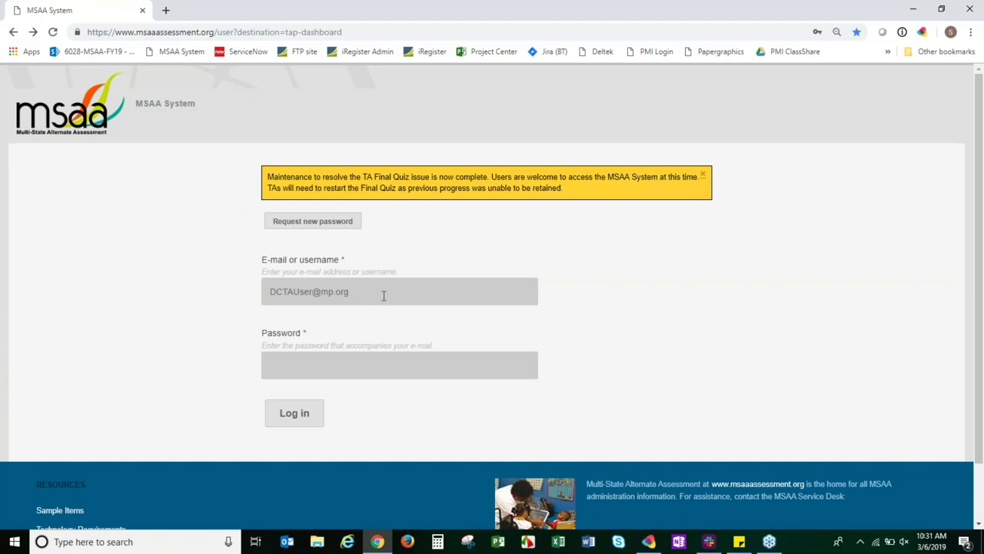
- Enter the account password to log in to the MSAA System and dismiss the dashboard's maintenance notice
left_click(287, 363)
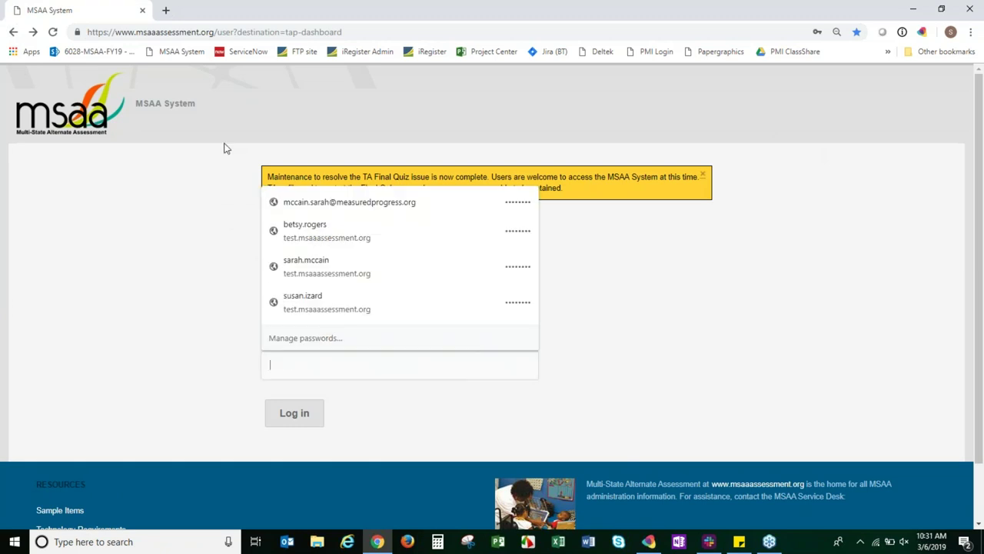
left_click(666, 314)
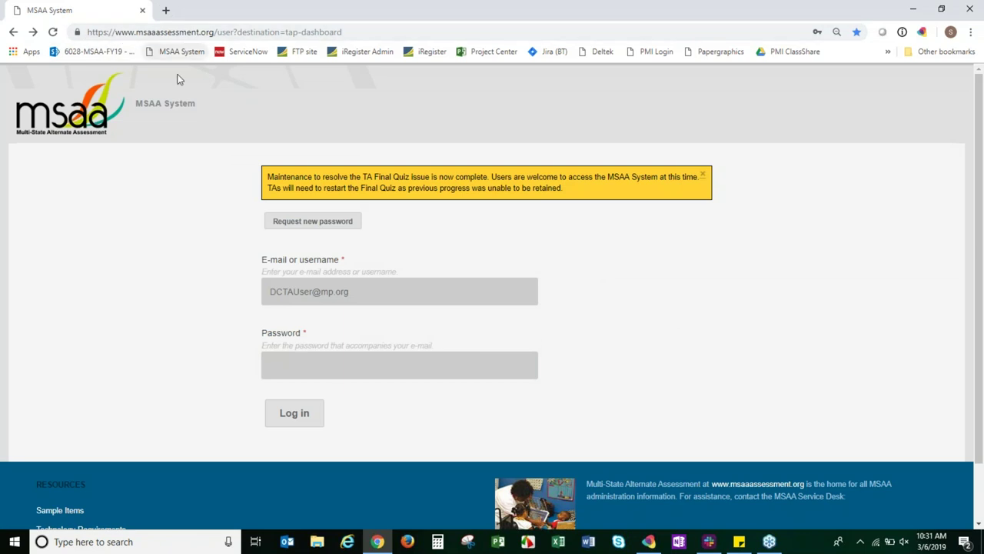
left_click(315, 370)
type("****")
key("Return")
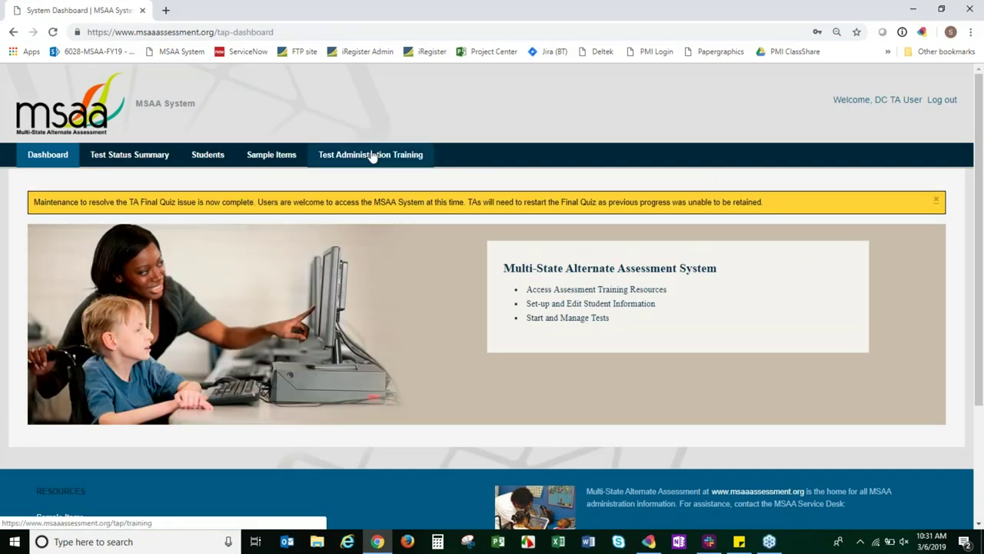
left_click(937, 201)
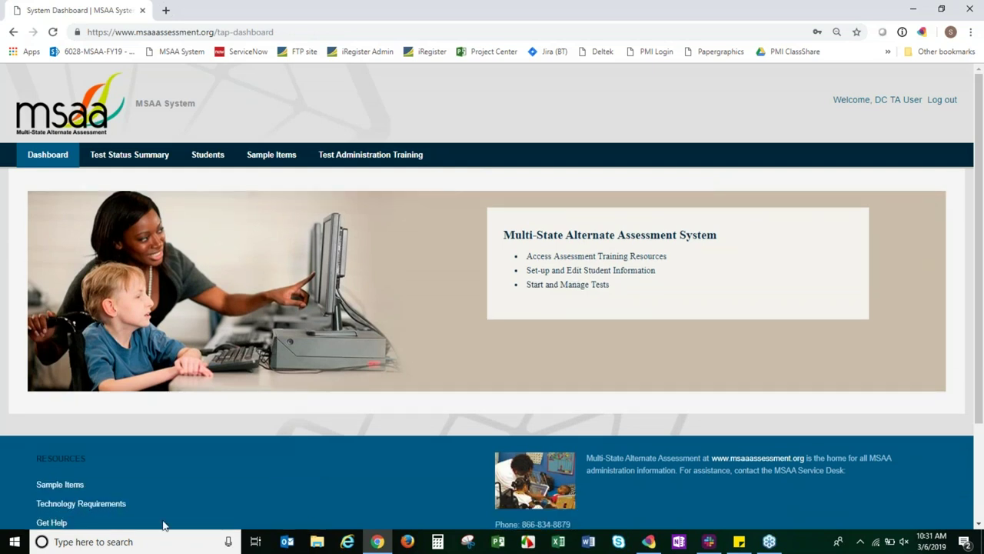
- Open the Test Administration Training resource in a new browser tab, view it, and return to the System Dashboard
scroll(211, 452, "down", 1)
scroll(203, 436, "down", 1)
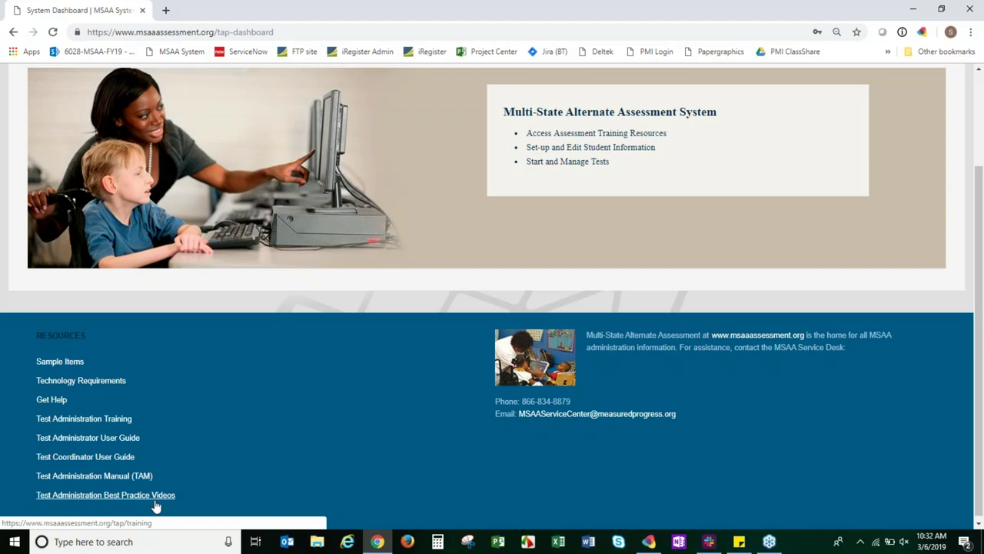
right_click(95, 416)
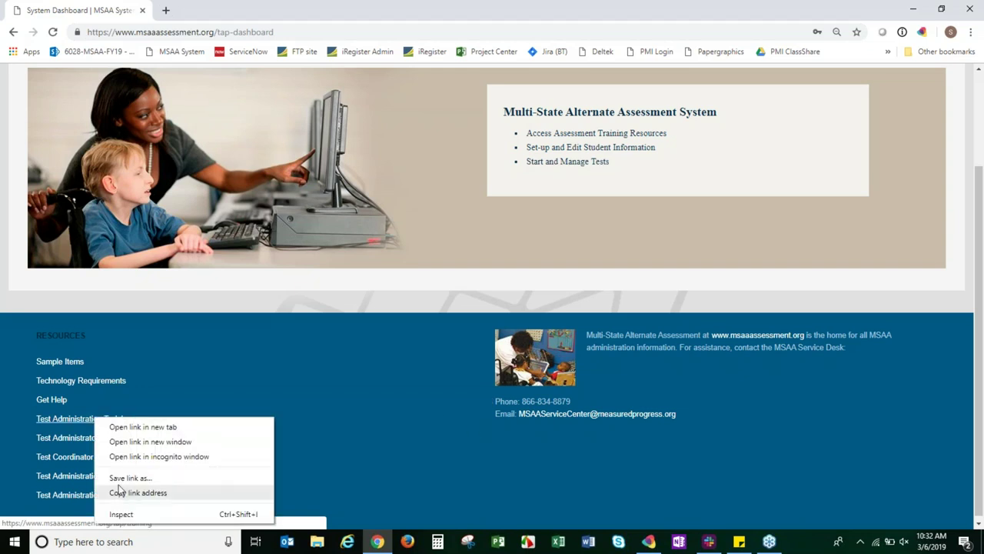
left_click(150, 426)
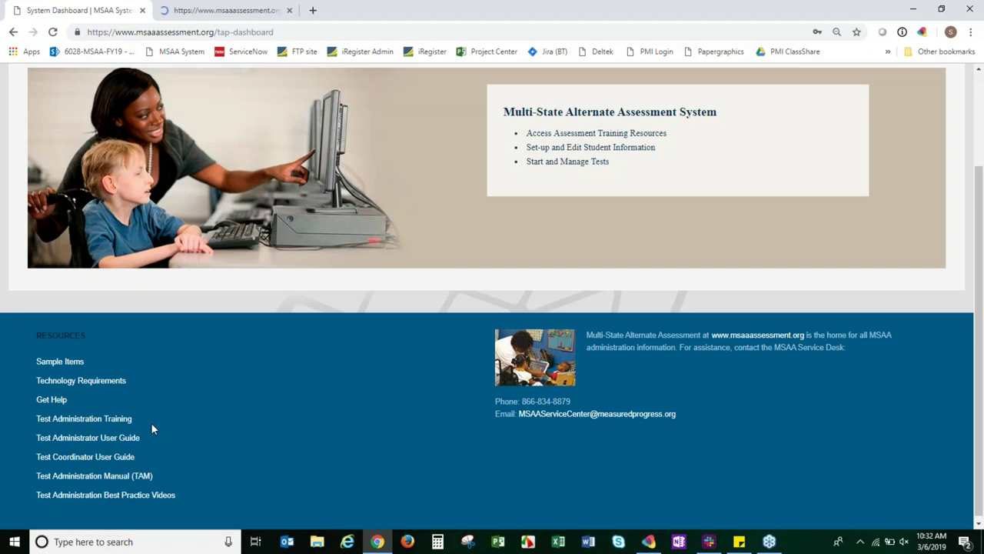
left_click(243, 10)
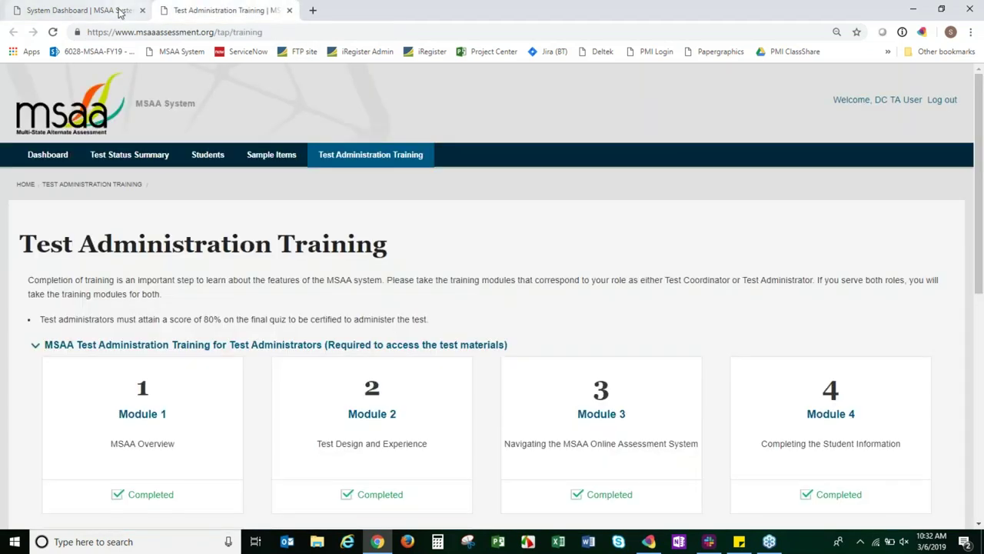
left_click(127, 10)
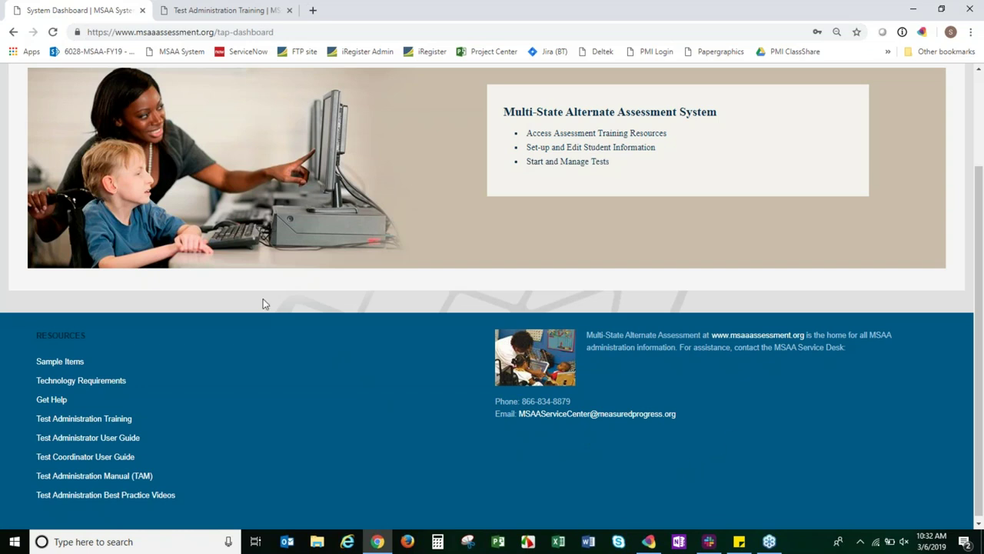
- Open the Test Status Summary and examine the test window dates and student progress columns for every test
scroll(153, 238, "up", 2)
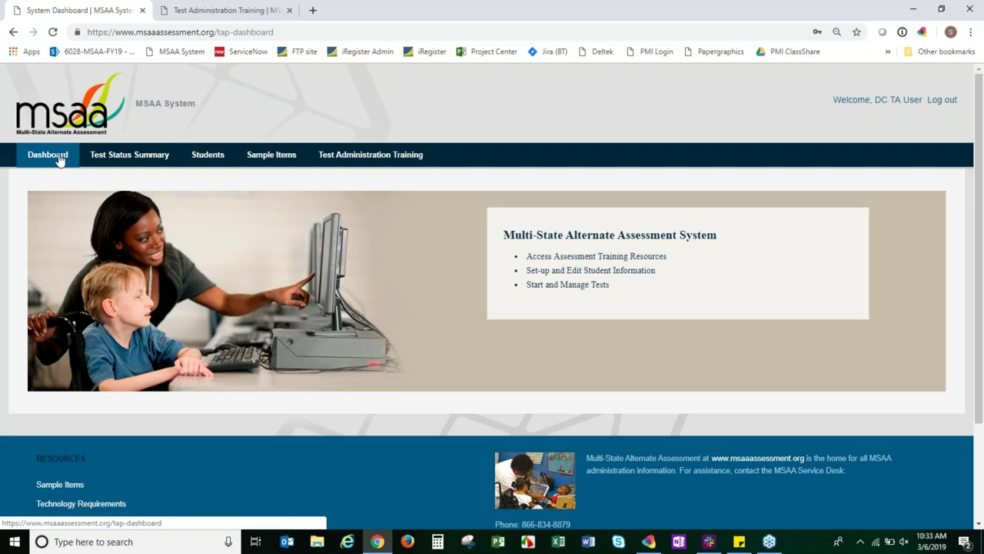
left_click(101, 159)
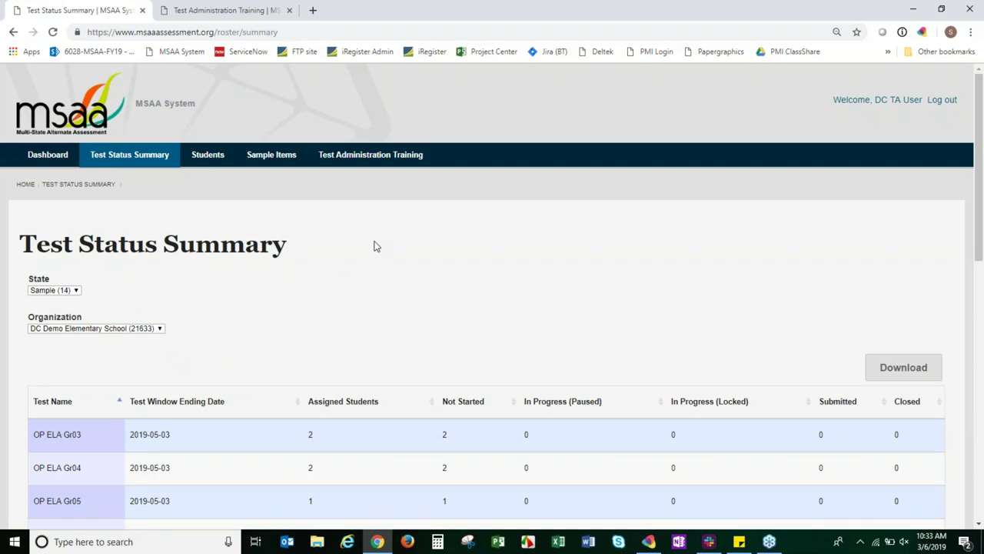
scroll(376, 246, "down", 3)
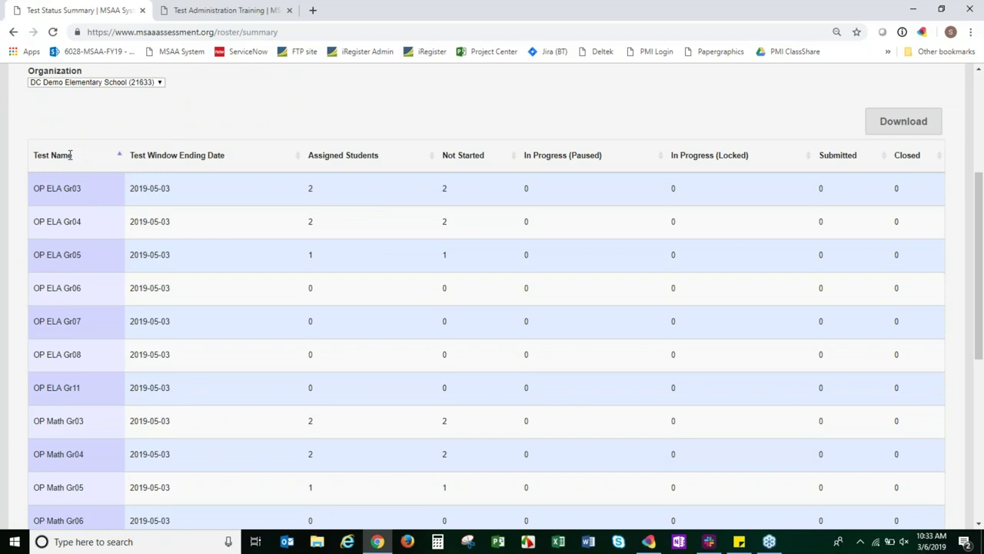
scroll(80, 154, "down", 1)
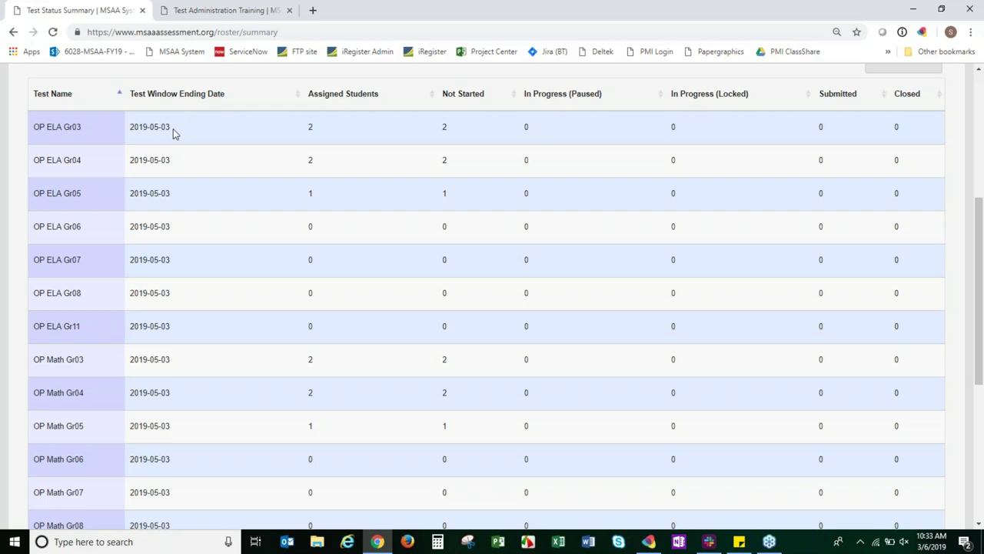
scroll(267, 164, "up", 1)
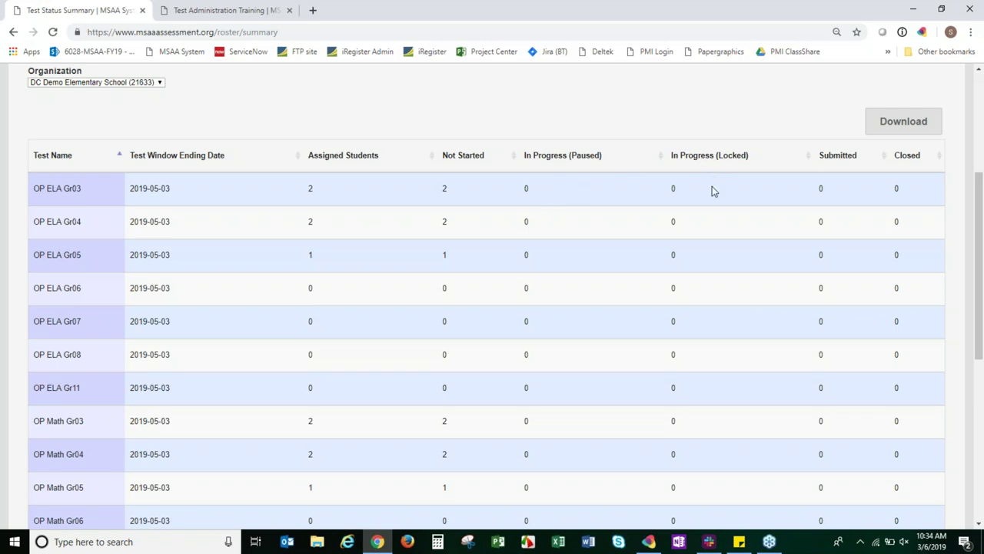
scroll(715, 199, "up", 1)
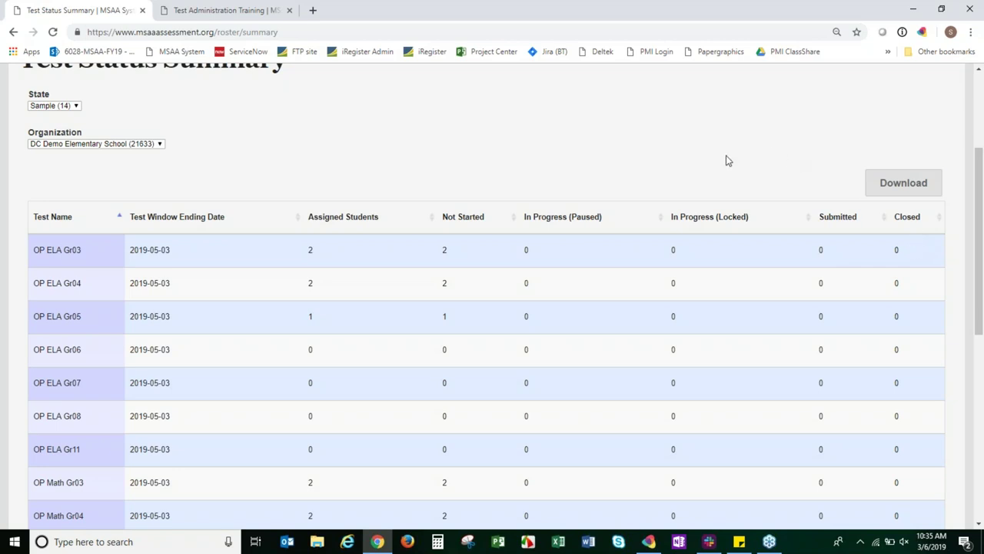
scroll(728, 152, "up", 1)
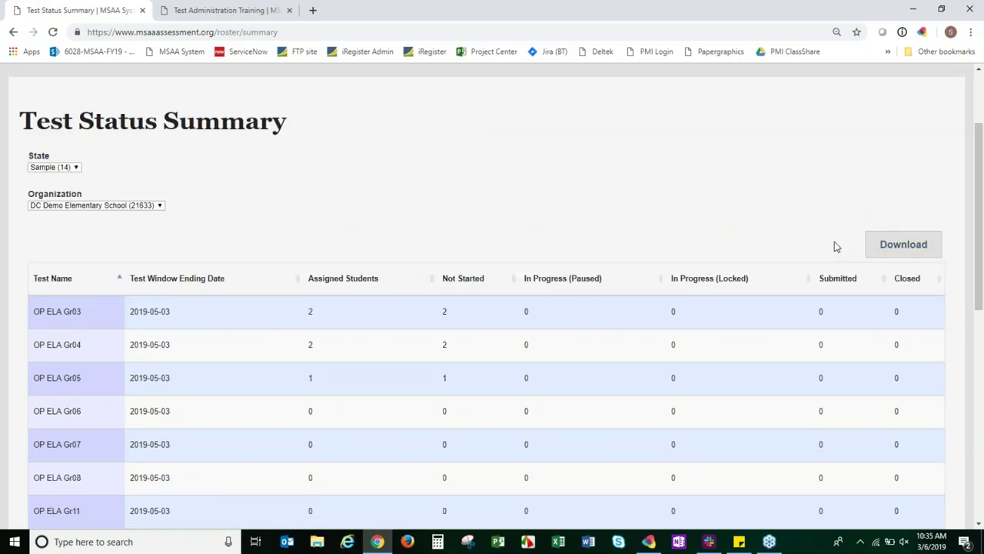
left_click(936, 252)
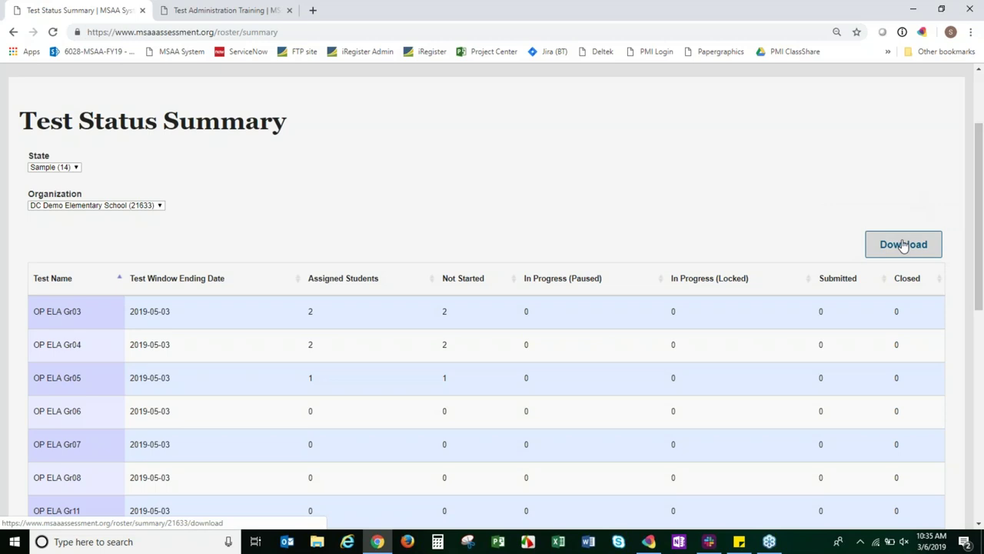
scroll(775, 167, "down", 3)
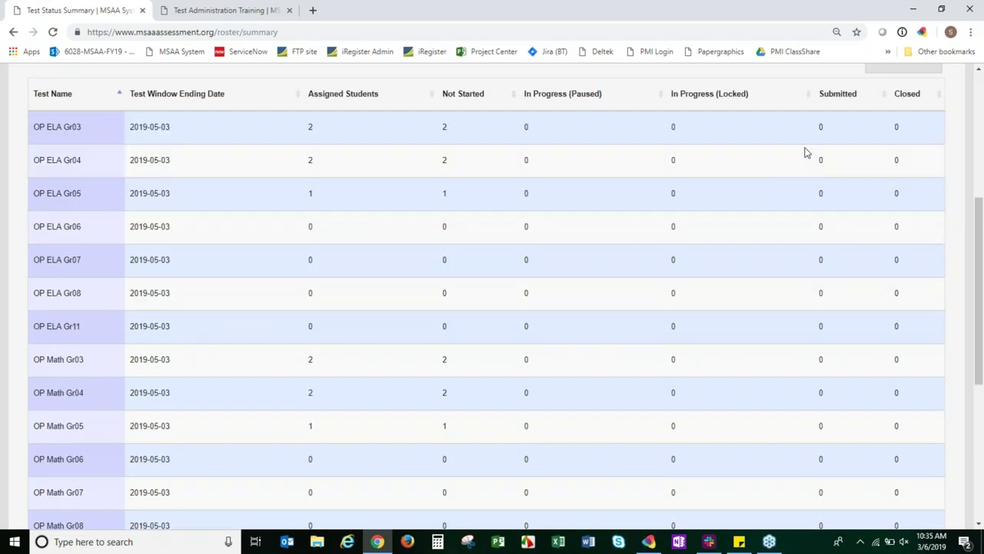
scroll(807, 153, "down", 3)
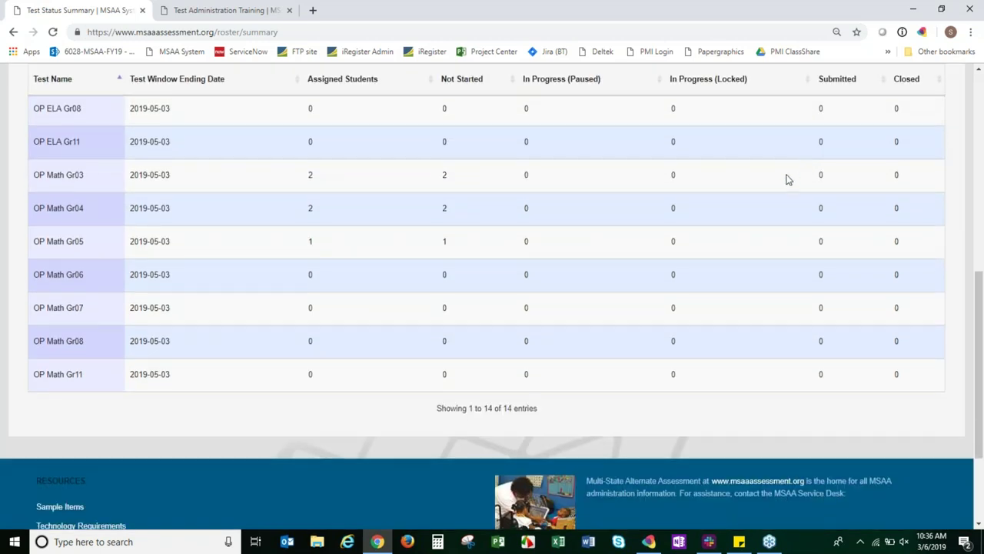
scroll(786, 179, "up", 5)
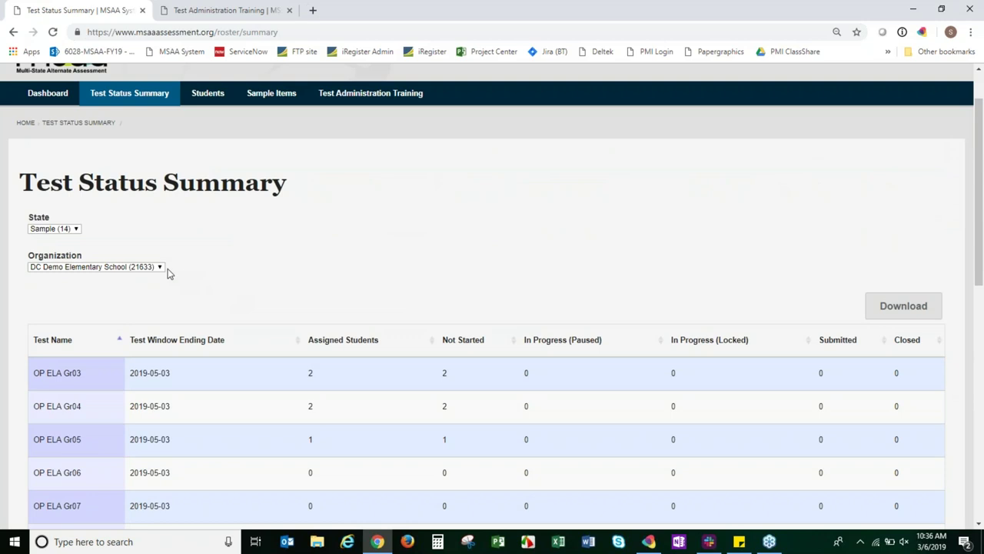
- View the Test Status Summary for the organization DC Demo Middle School, then reload the summary with its default organization
left_click(162, 268)
left_click(159, 269)
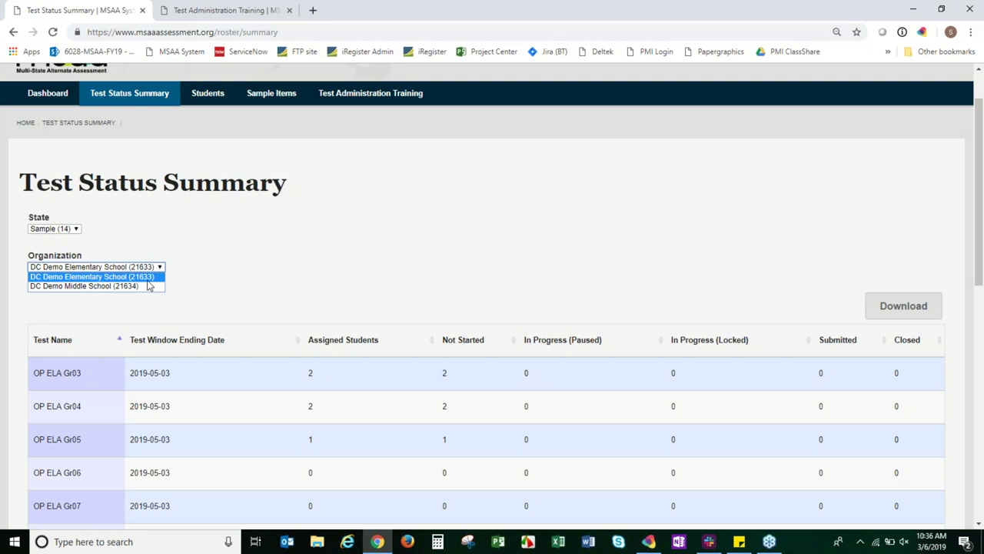
left_click(143, 285)
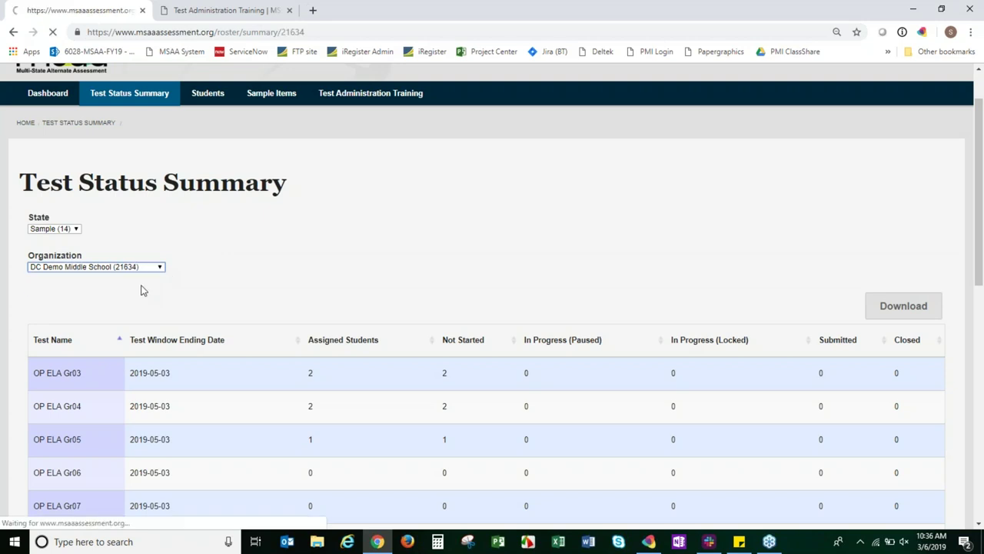
scroll(523, 281, "down", 3)
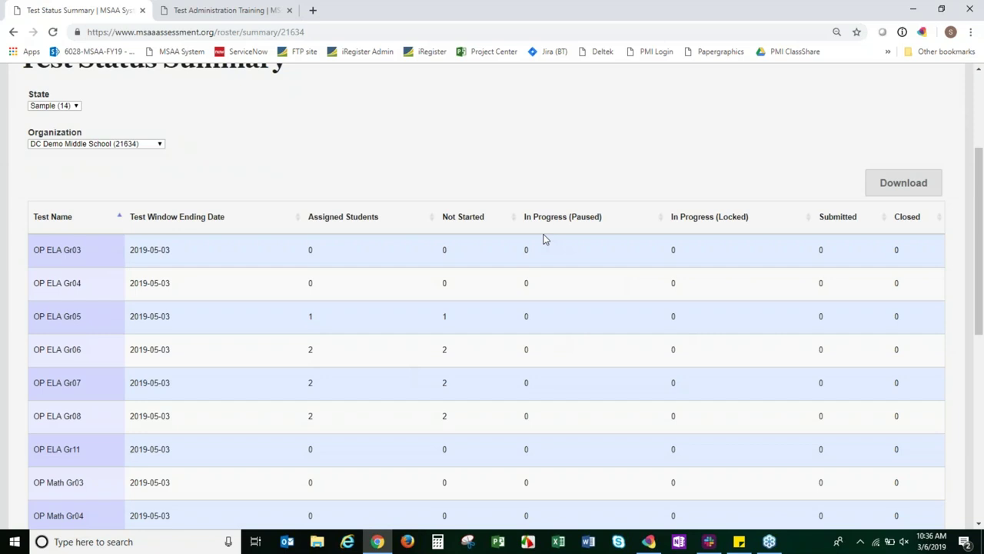
scroll(530, 246, "up", 2)
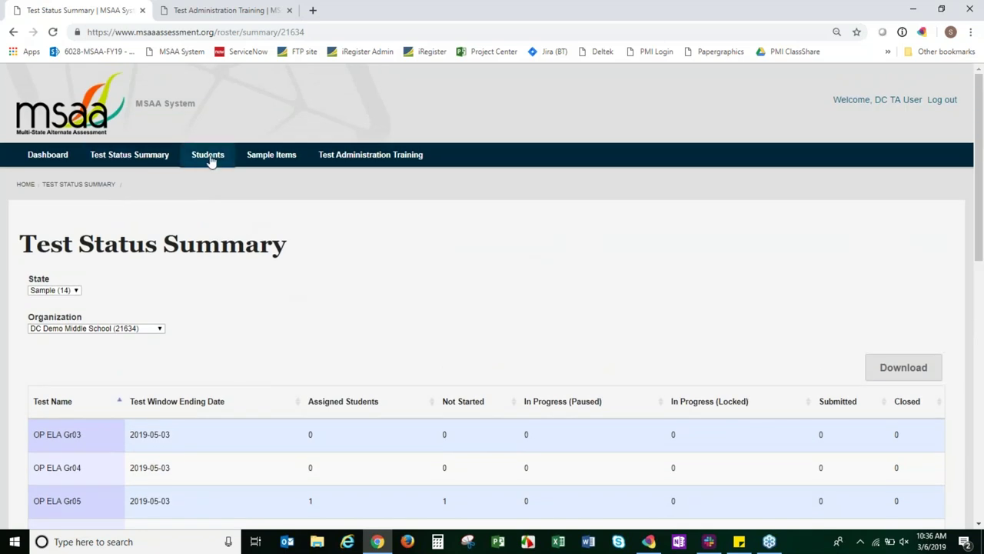
left_click(139, 158)
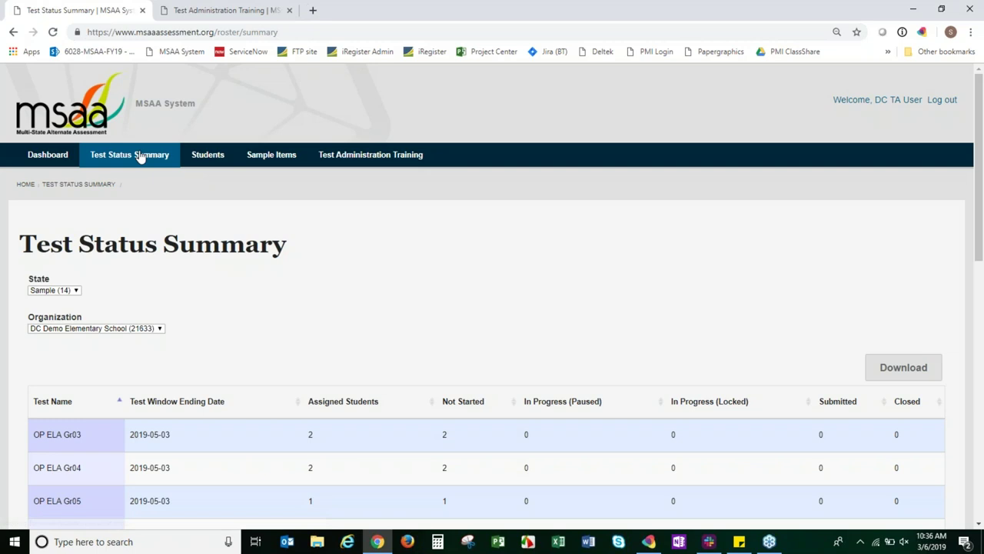
- Open the Students page and view the available organization choices without changing the selected school
left_click(217, 158)
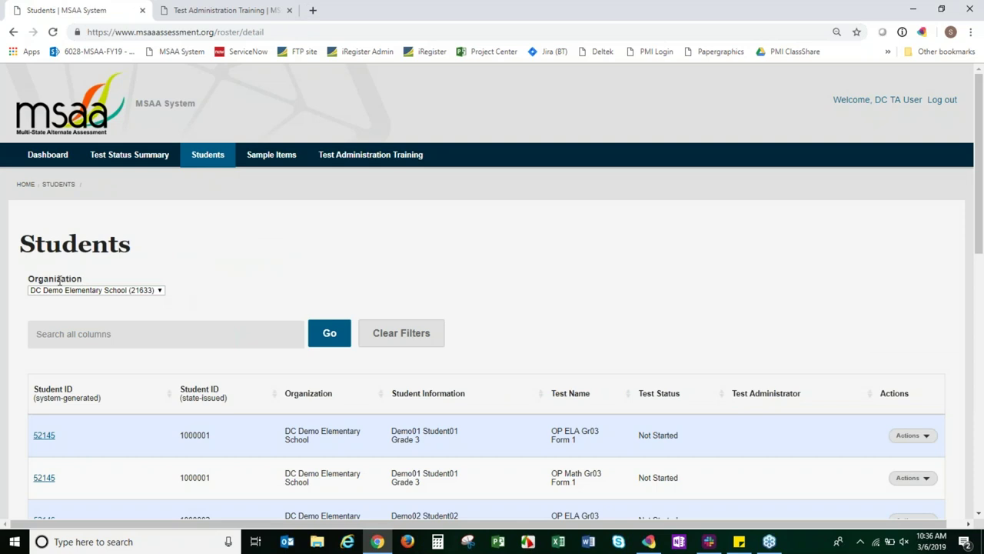
left_click(160, 291)
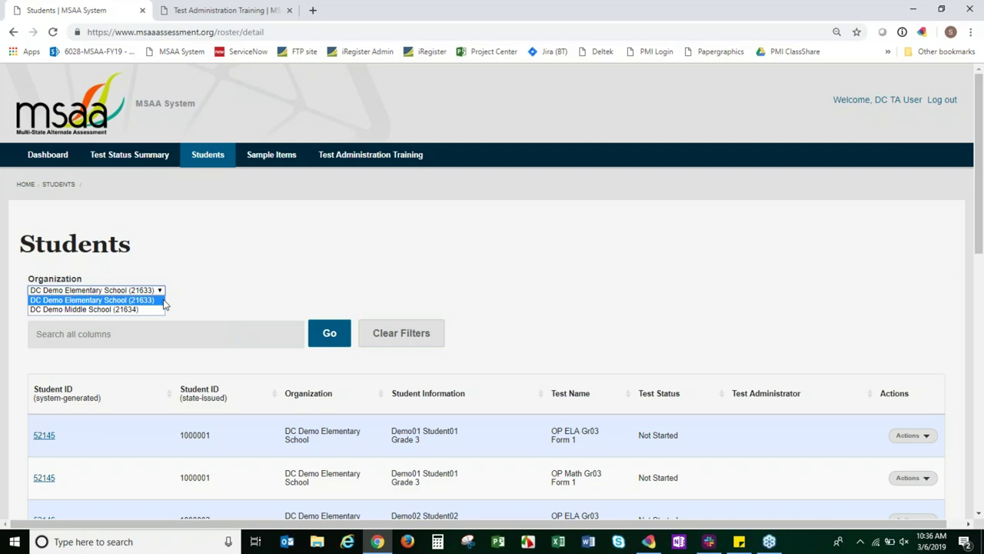
left_click(195, 291)
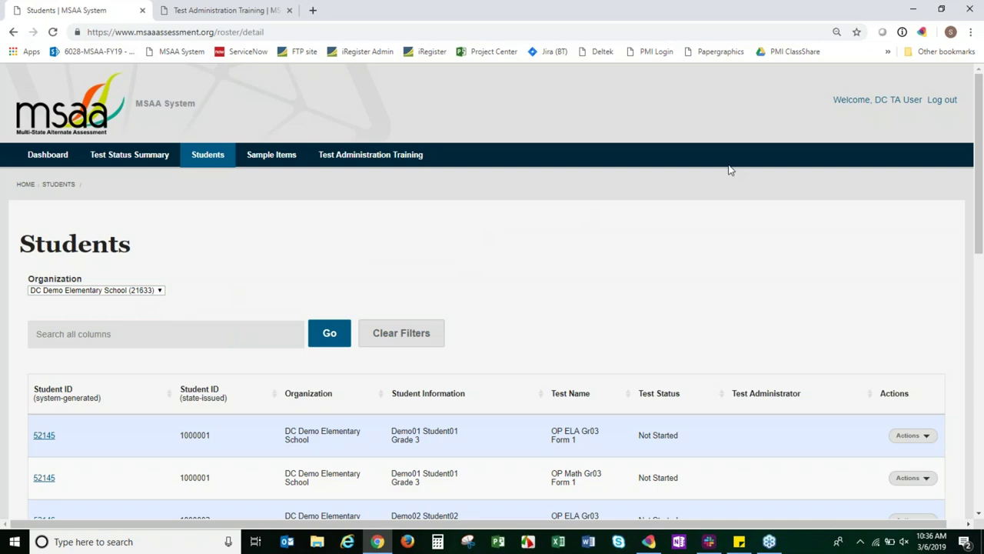
- Search all columns of the student list for "Demo03", then clear the filters
scroll(589, 271, "down", 2)
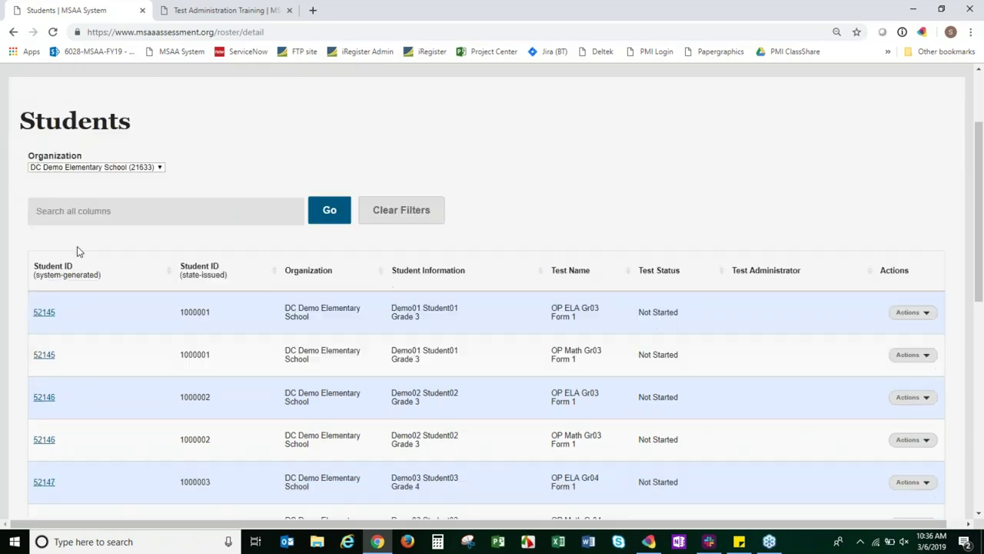
left_click(56, 216)
type("Demo03")
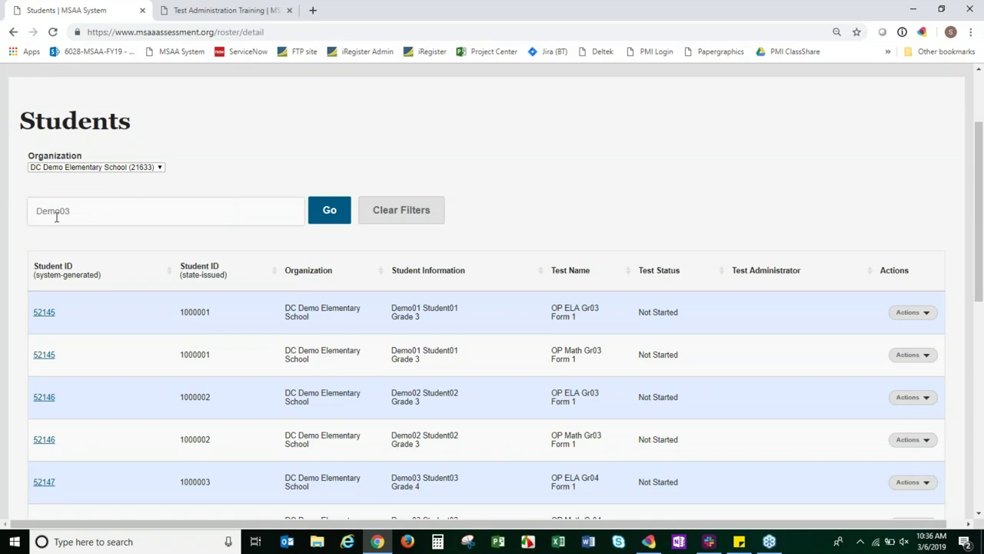
key("Return")
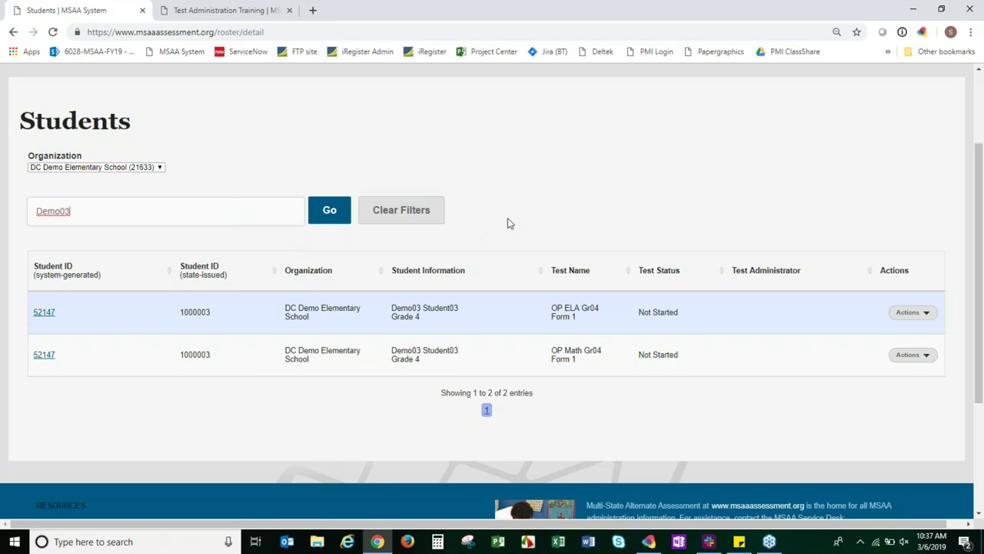
left_click(405, 213)
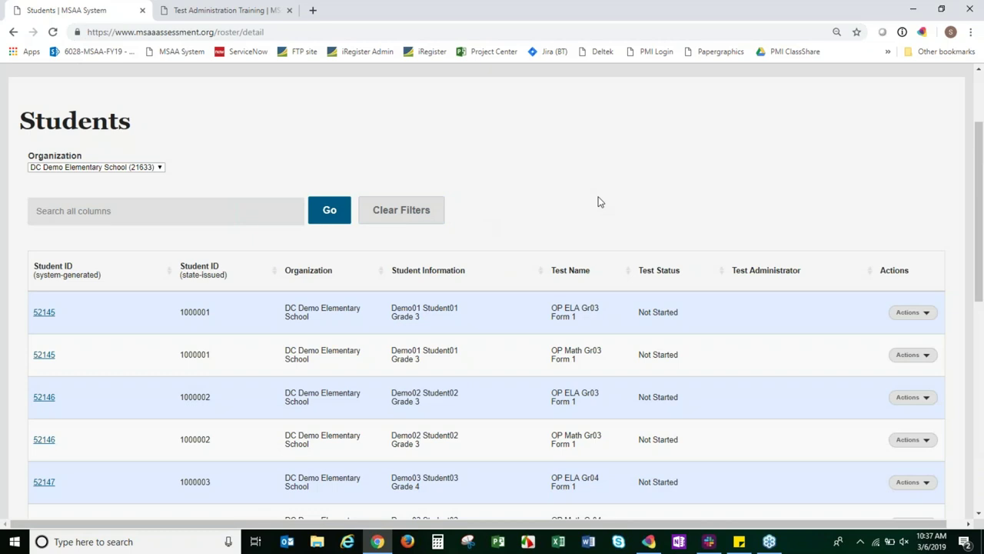
- Look over the student list and open the paper-based test confirmation for the first student's OP ELA Gr03 test
scroll(600, 193, "down", 5)
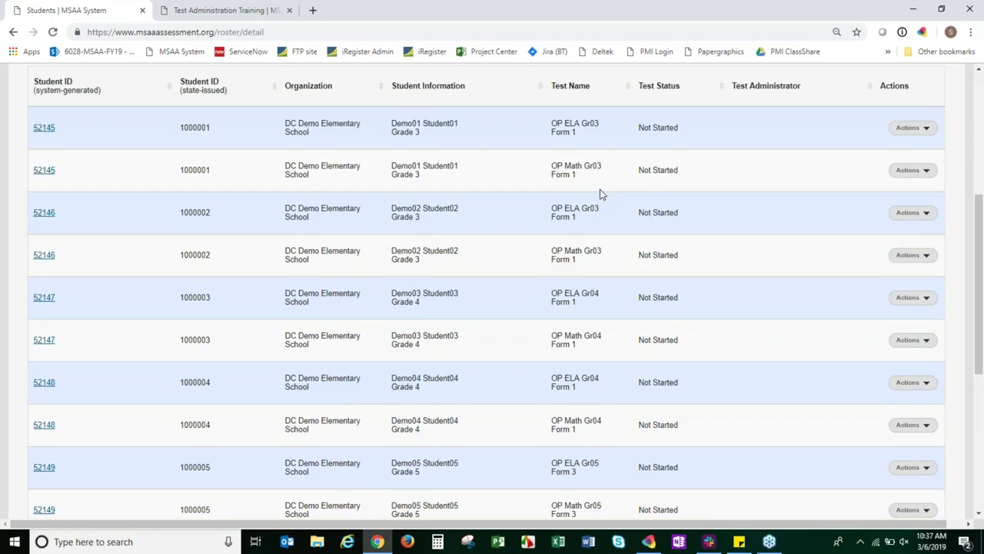
scroll(597, 431, "up", 5)
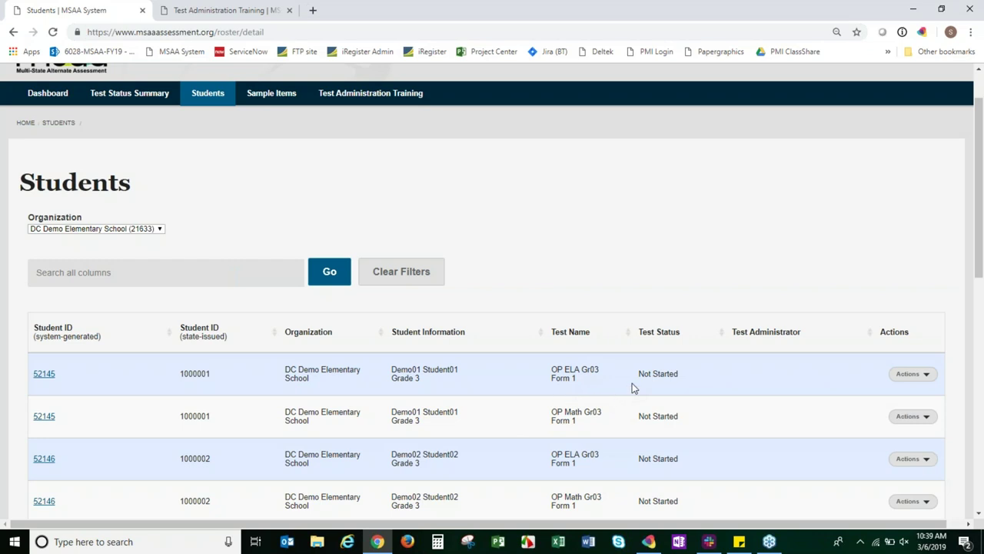
scroll(687, 371, "down", 1)
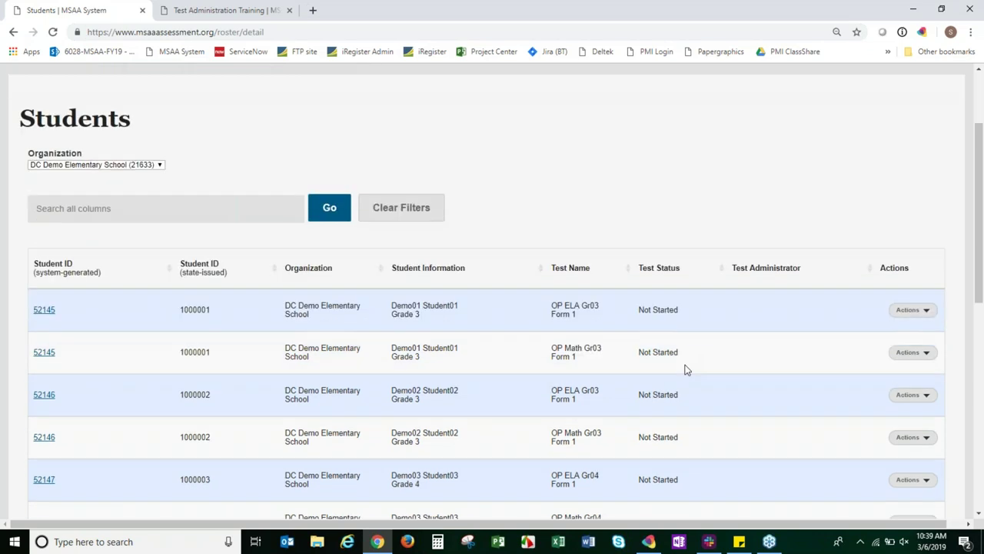
scroll(686, 371, "down", 1)
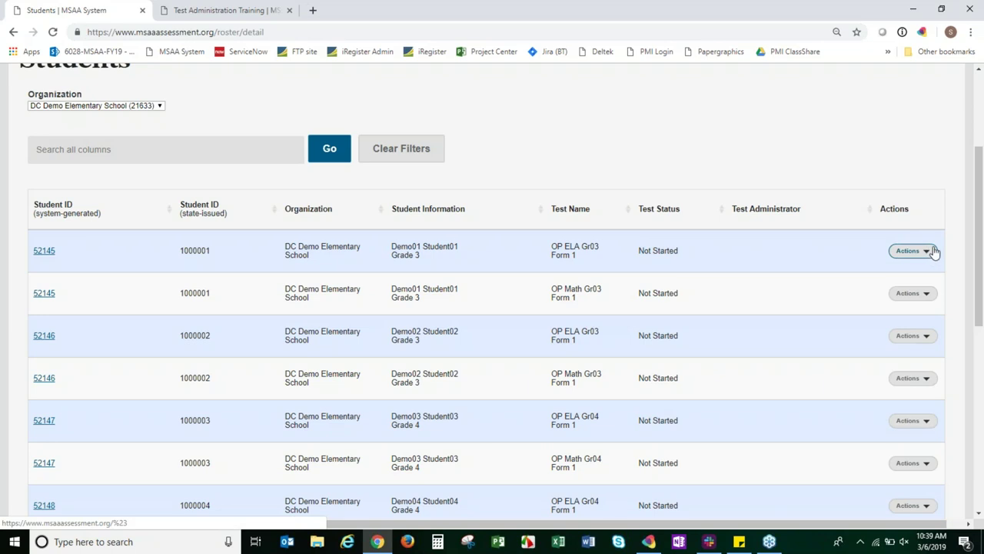
scroll(946, 238, "down", 1)
left_click(930, 192)
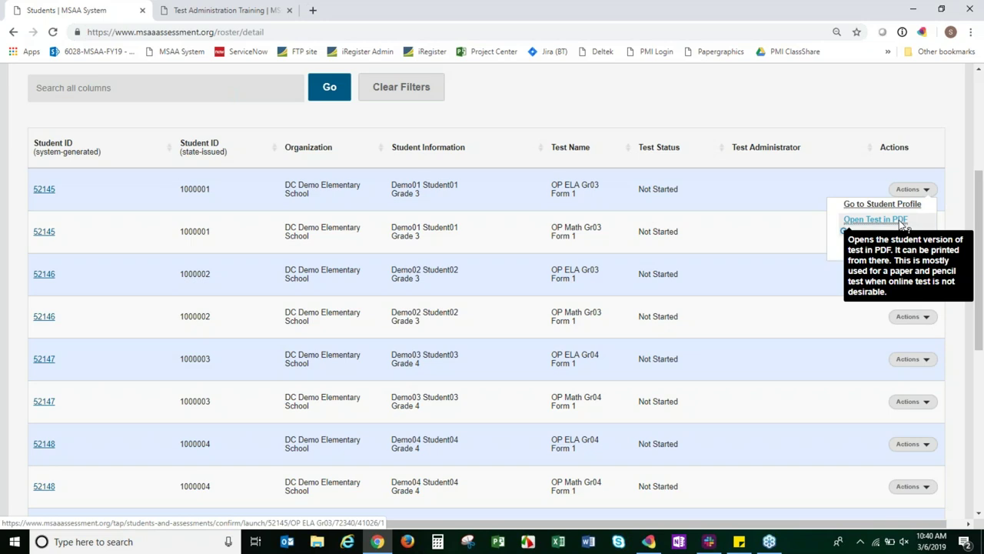
left_click(875, 219)
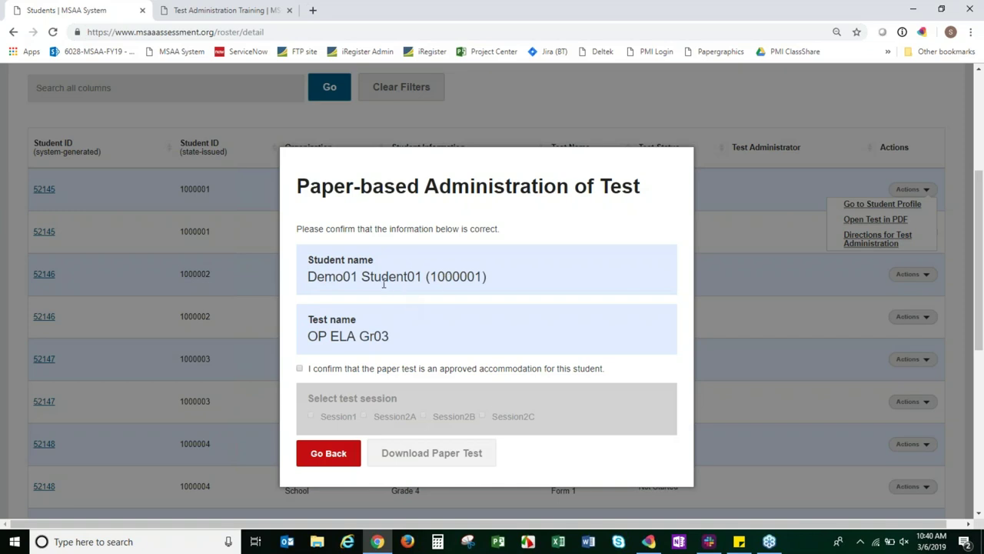
- Confirm the paper test as an approved accommodation, switch the selected session from Session1 to Session2B, and go back without downloading
left_click(300, 369)
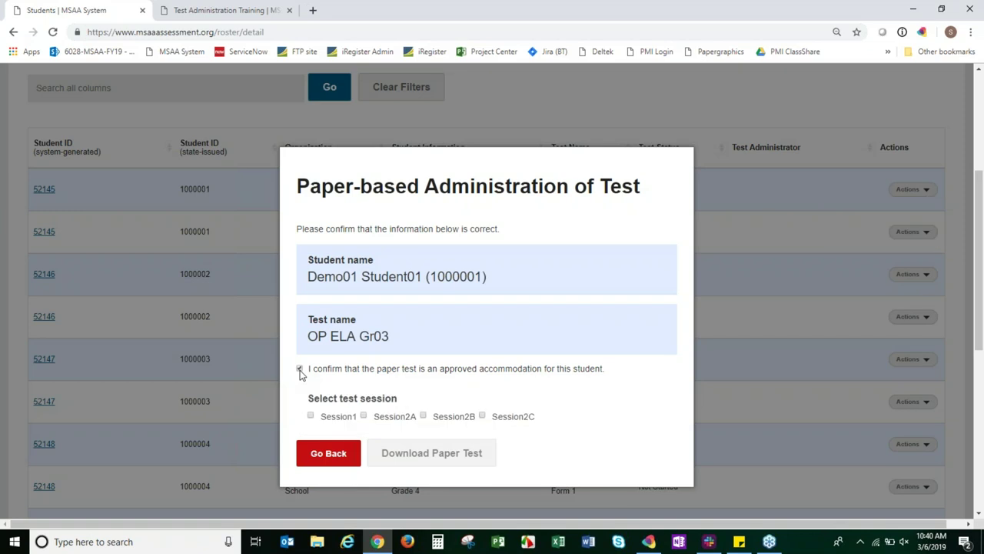
left_click(310, 417)
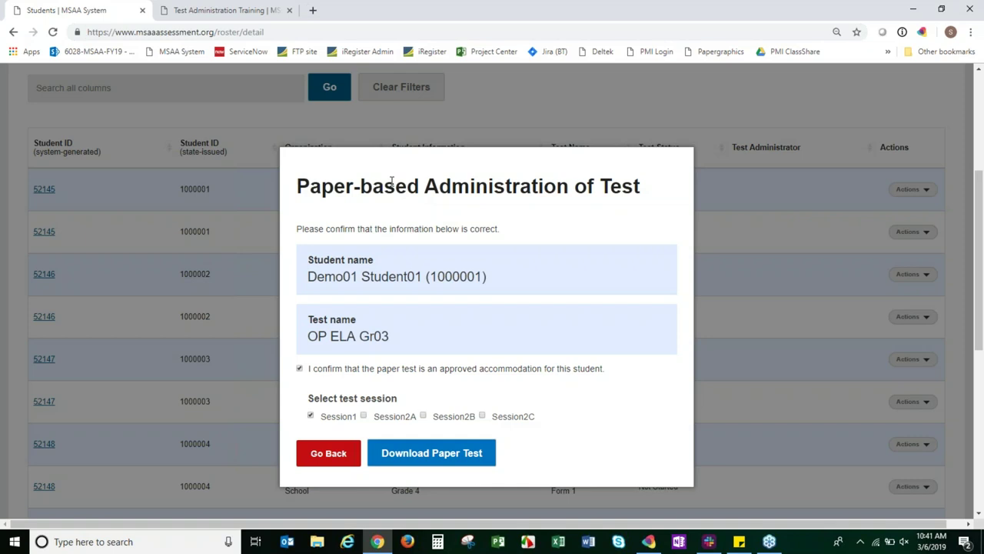
left_click(310, 415)
left_click(423, 416)
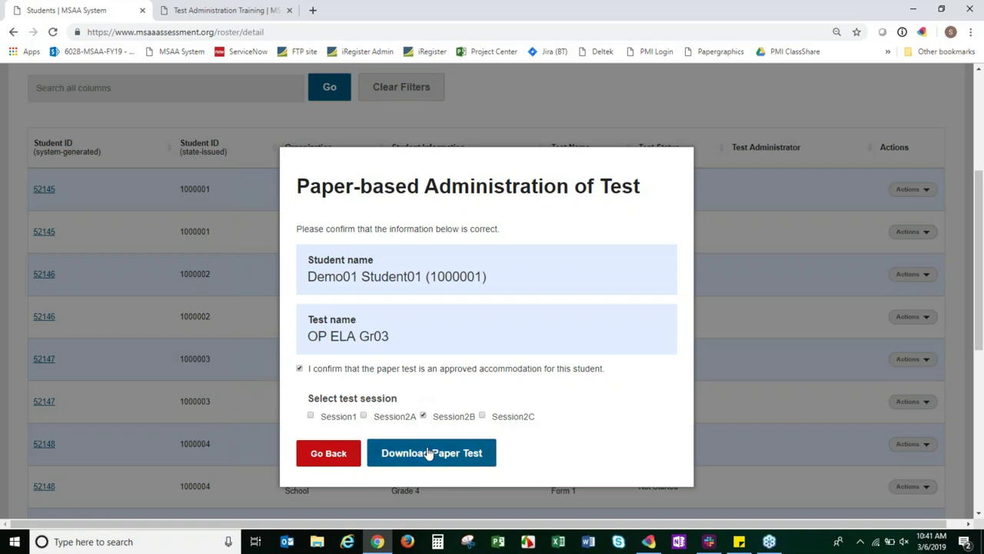
left_click(353, 454)
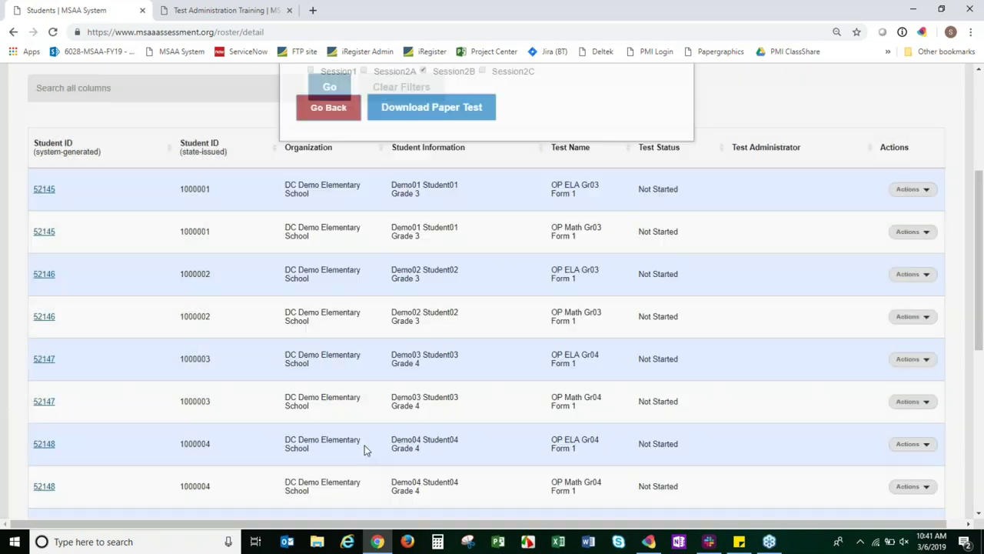
- Open the Directions for Test Administration for the first student's OP ELA Gr03 test, select Session2C, and go back without downloading
left_click(919, 189)
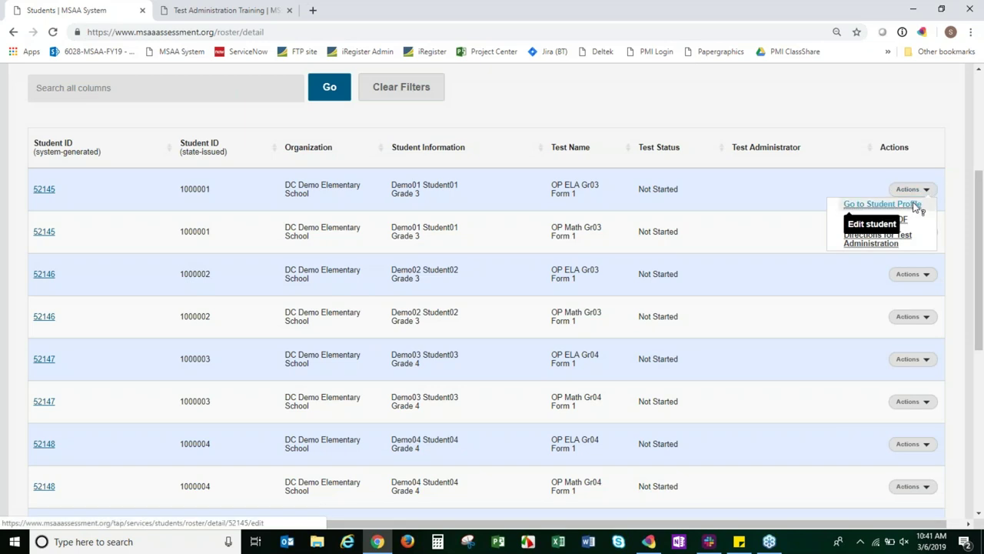
left_click(878, 240)
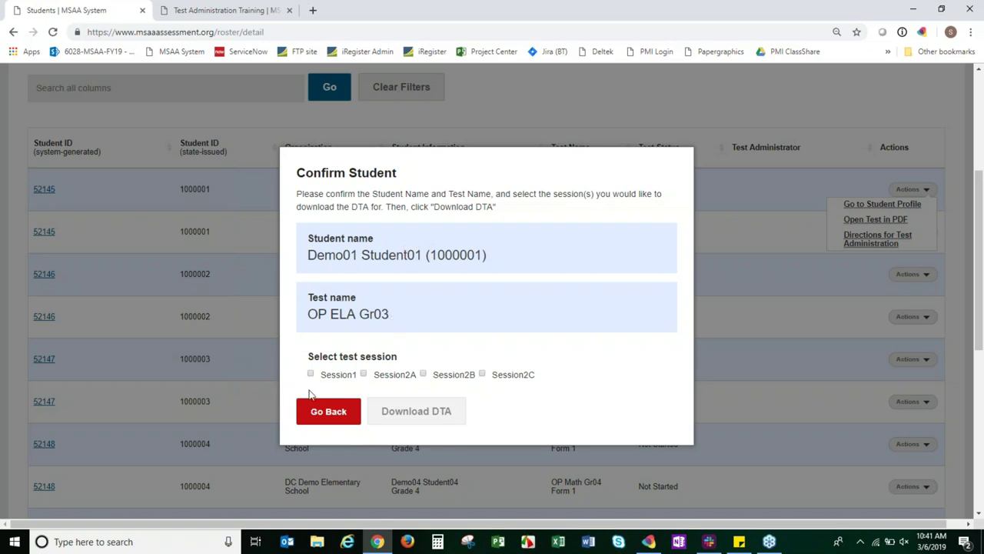
left_click(482, 374)
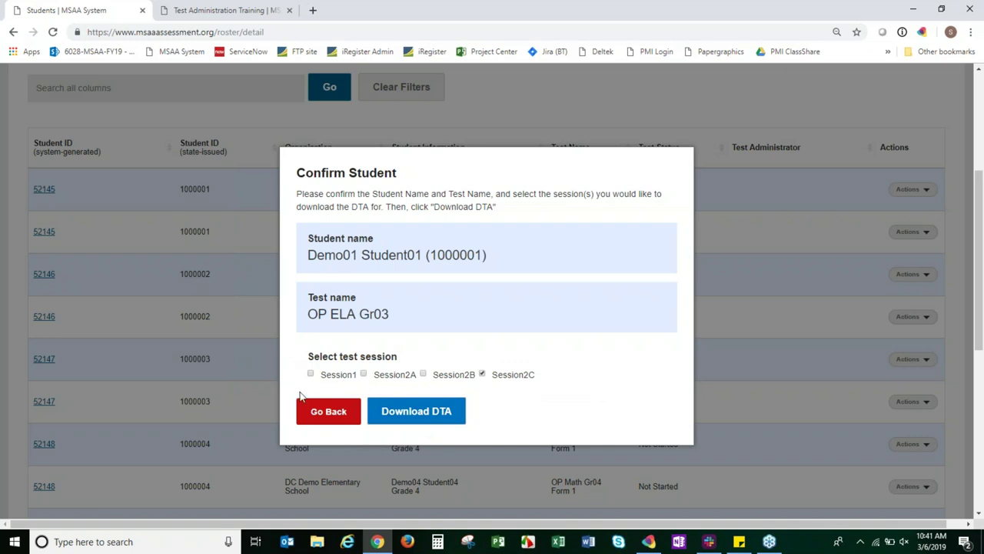
left_click(321, 418)
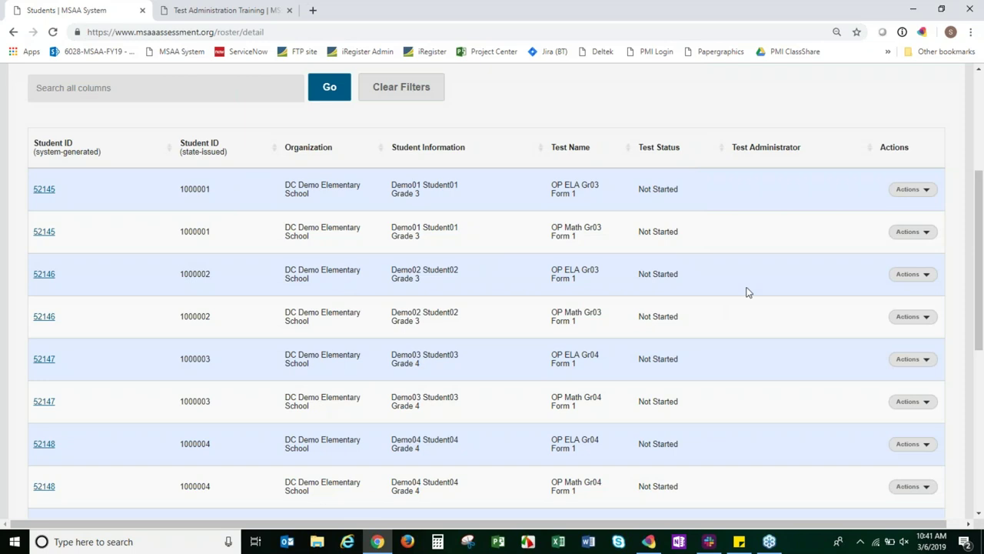
- View the actions offered for the first student's OP ELA Gr03 test, then dismiss the list without choosing one
left_click(923, 193)
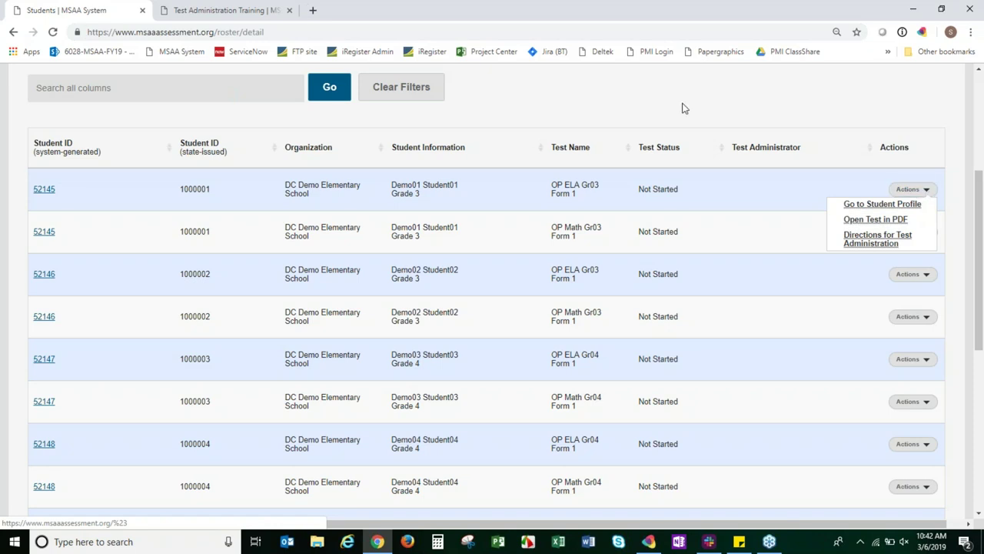
scroll(688, 107, "up", 3)
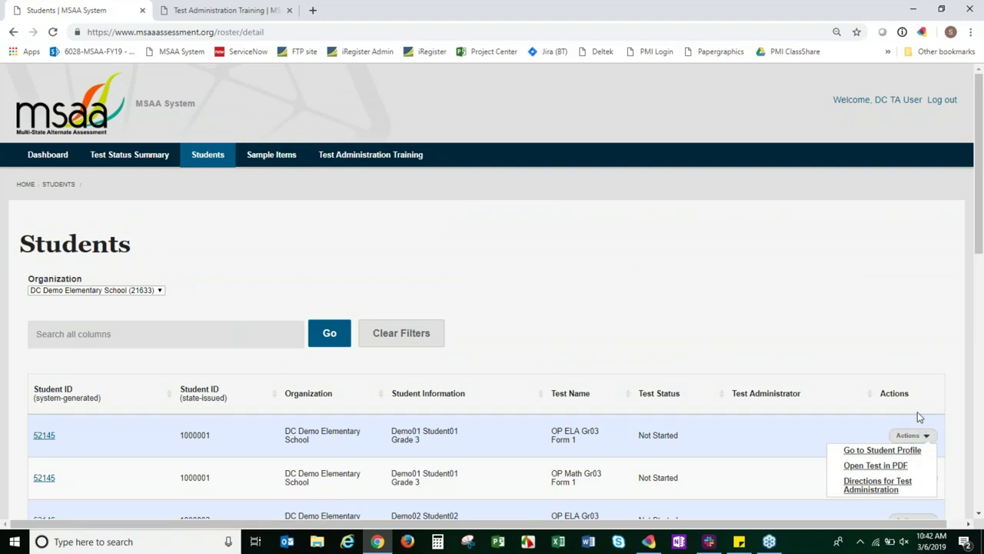
scroll(943, 431, "down", 2)
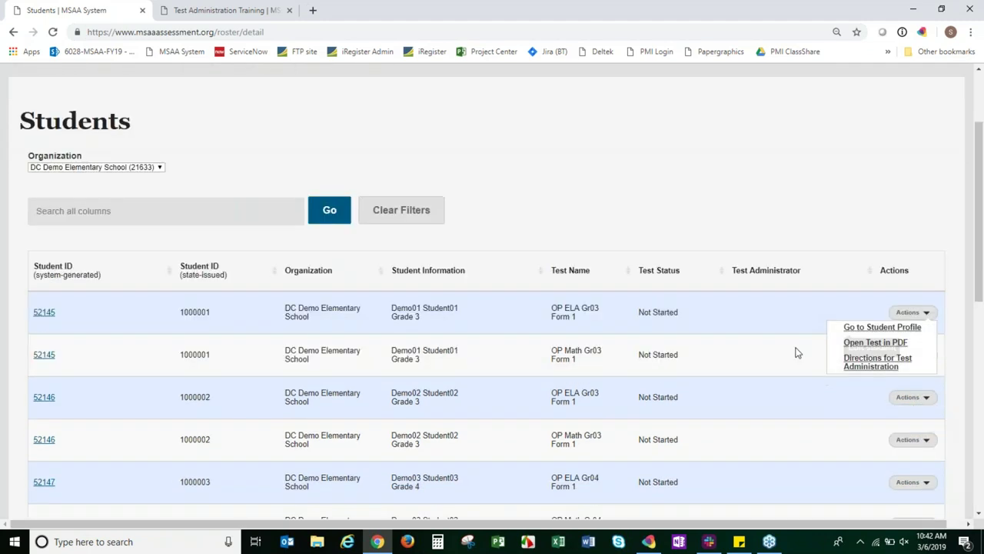
left_click(714, 178)
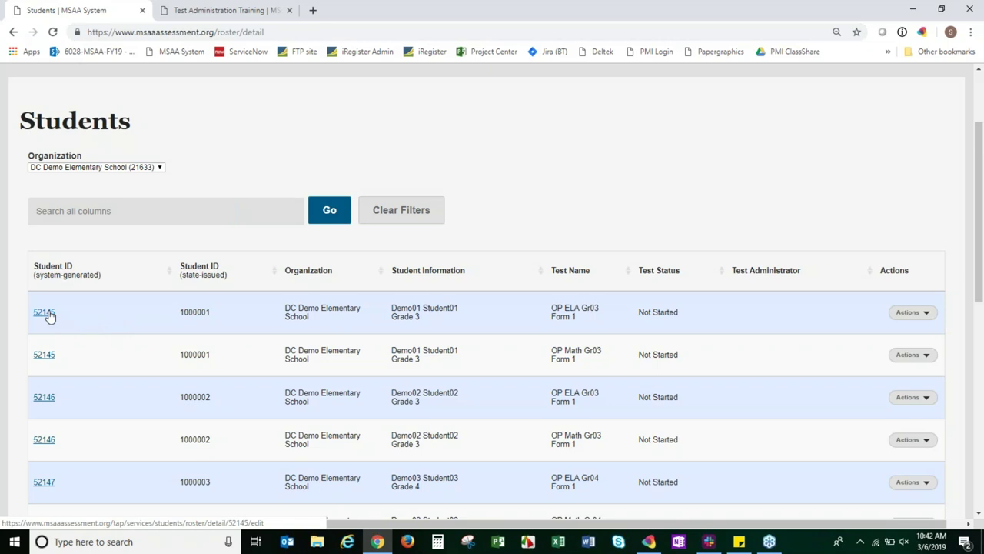
- Open the first student's profile and examine the Demographics fields, including grade, state, district and school
left_click(920, 313)
left_click(900, 327)
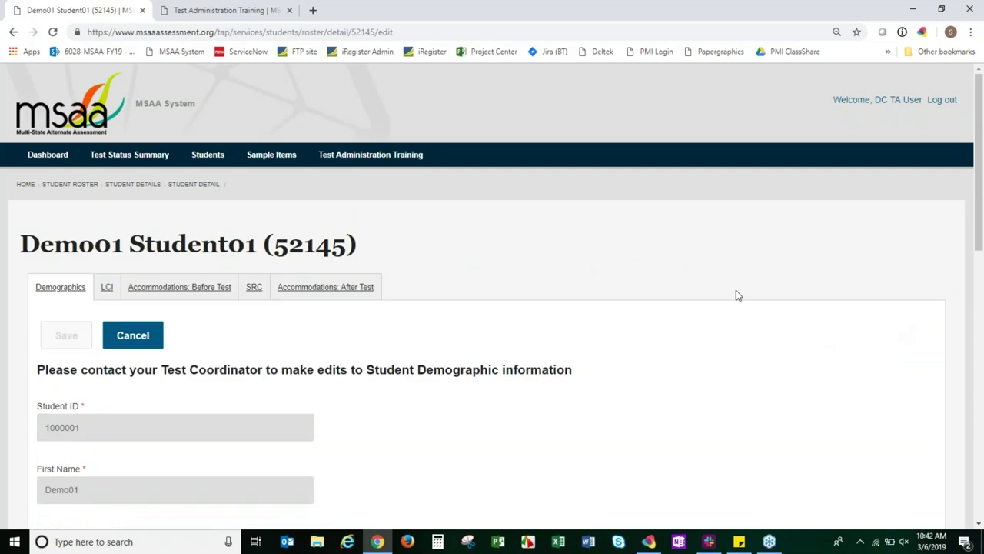
scroll(731, 292, "down", 2)
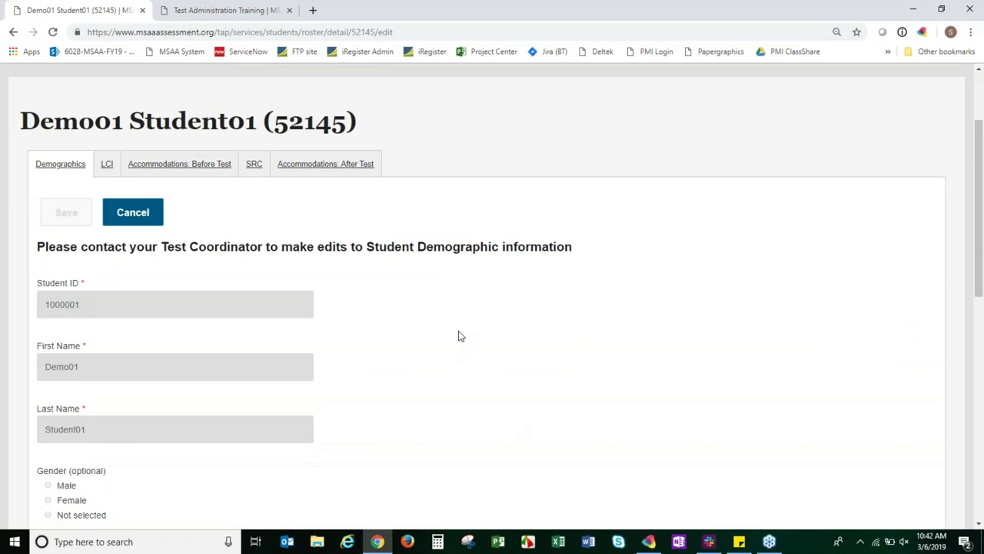
scroll(459, 334, "down", 1)
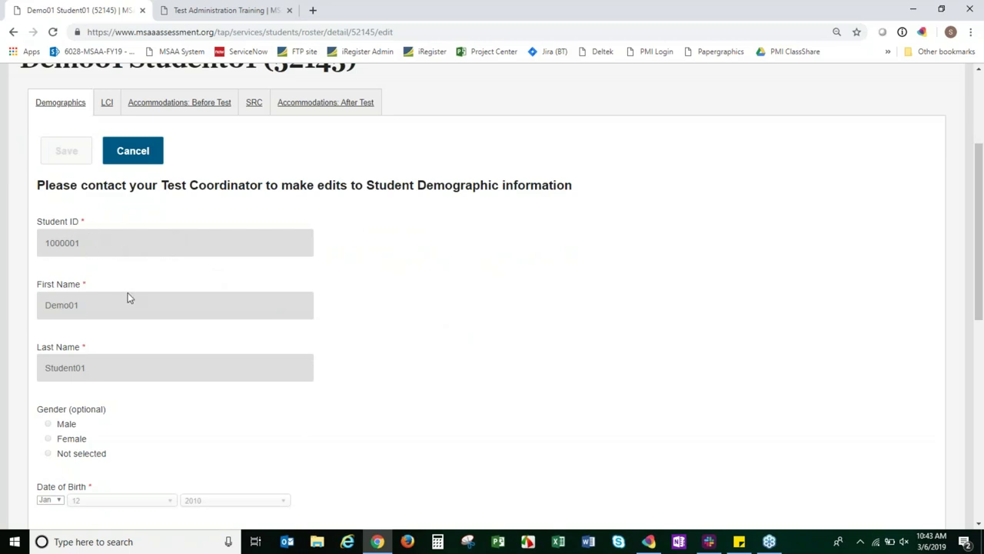
scroll(396, 388, "down", 1)
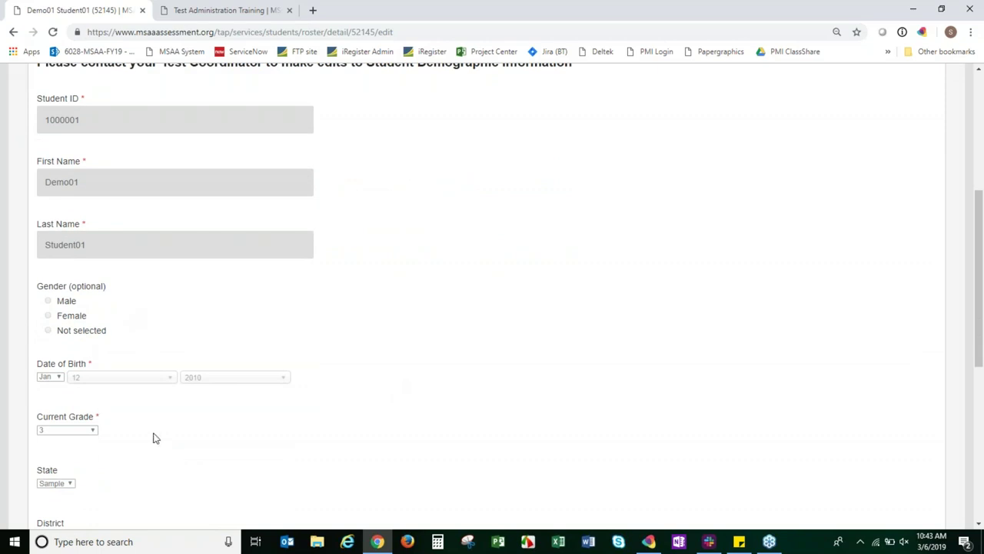
scroll(151, 440, "down", 1)
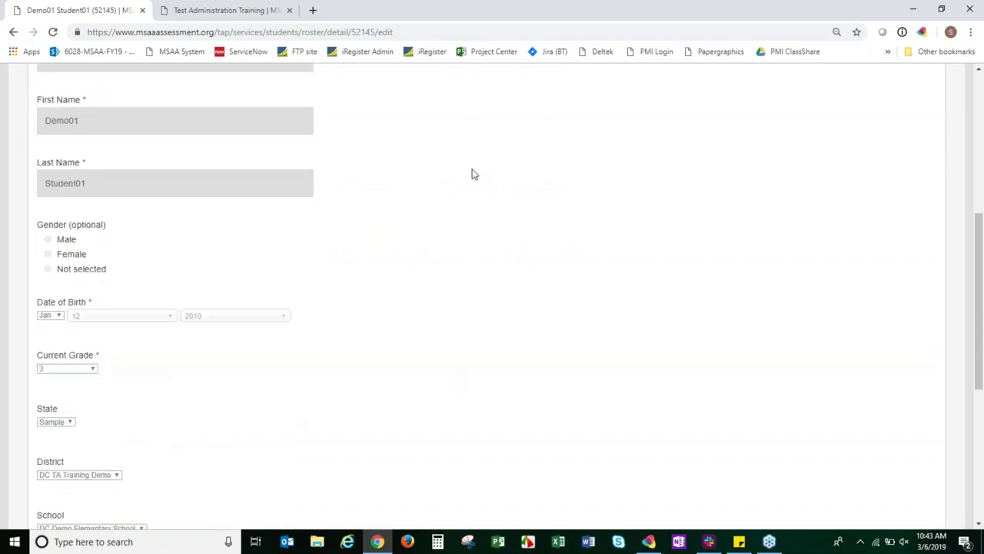
scroll(388, 296, "up", 1)
scroll(388, 296, "up", 2)
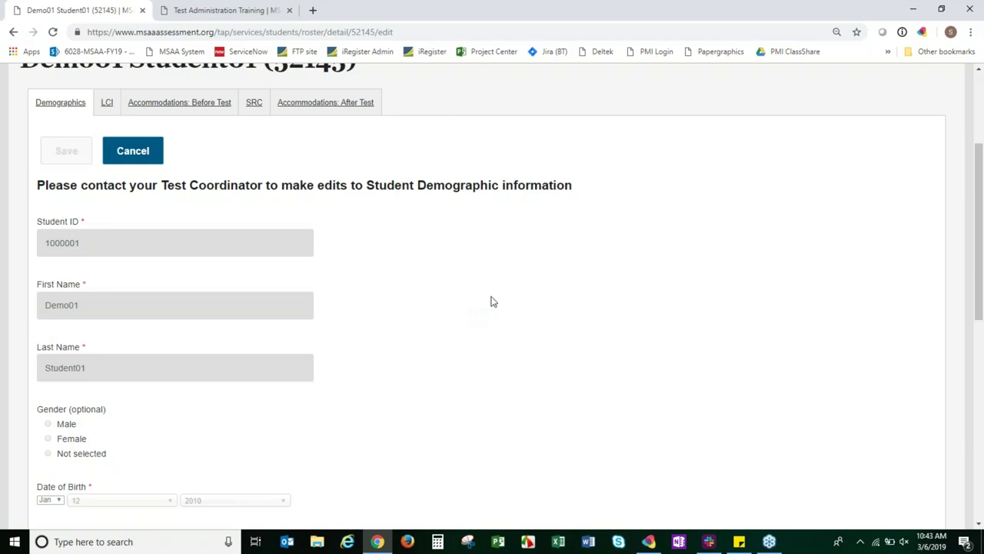
scroll(492, 301, "down", 2)
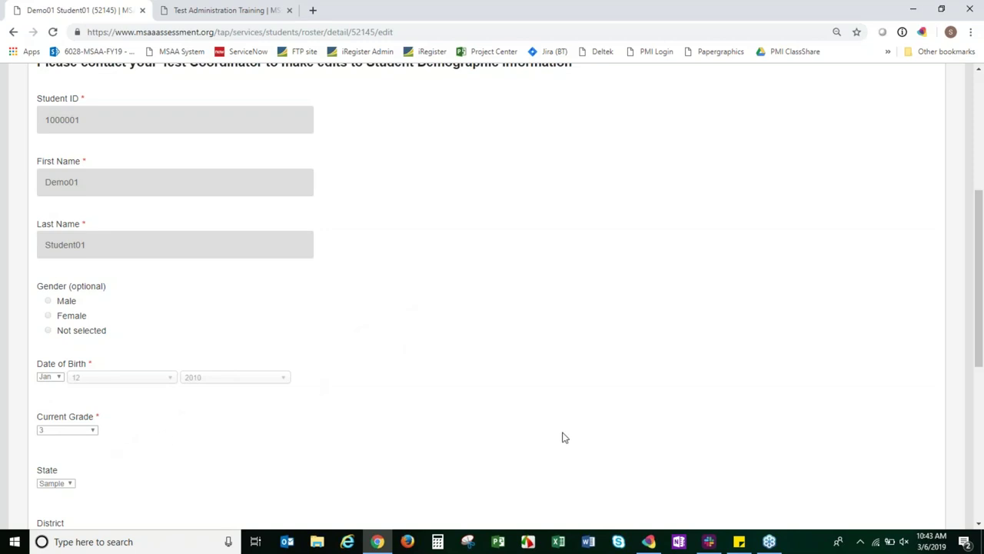
scroll(562, 438, "up", 3)
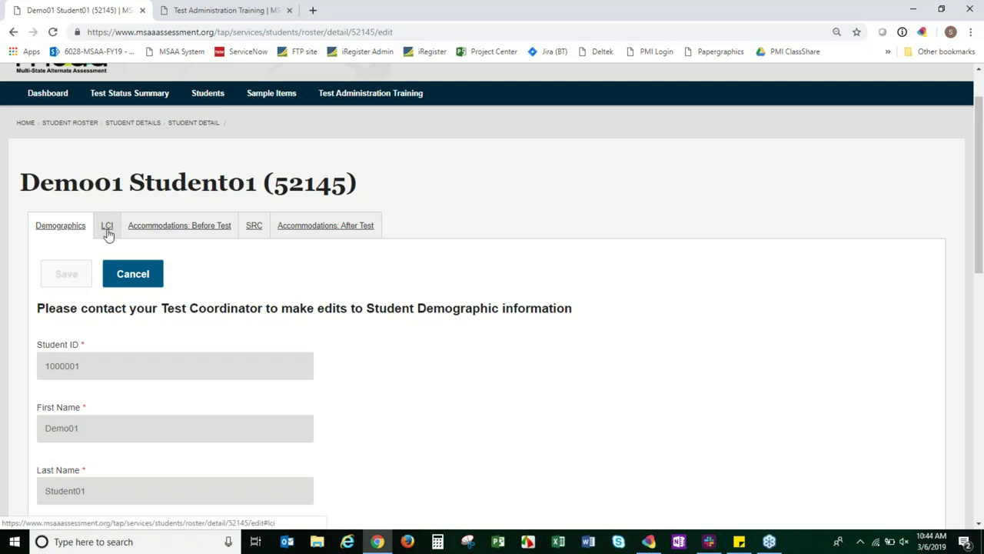
- Open the student's LCI section and look through its questions on classroom setting, communication, language and vision
left_click(108, 232)
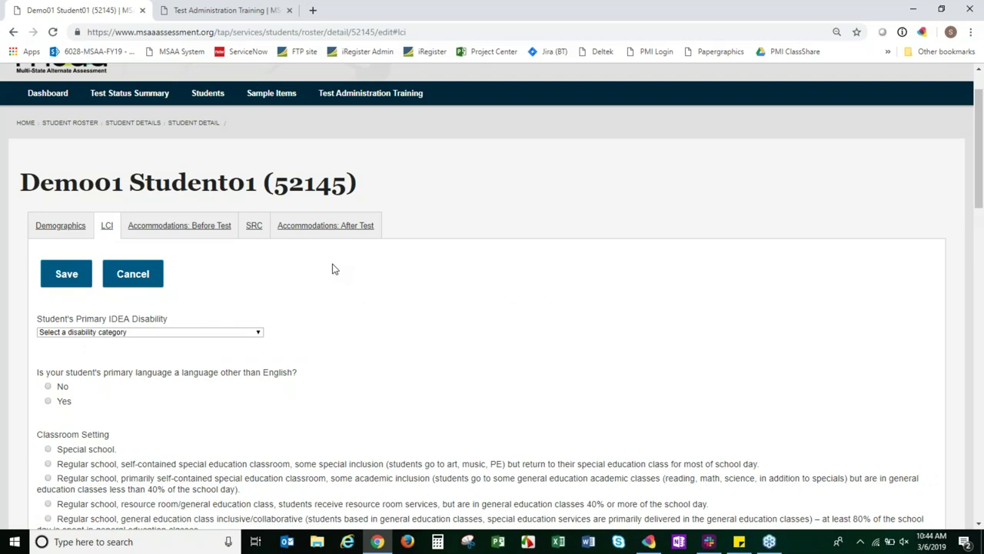
scroll(335, 268, "down", 1)
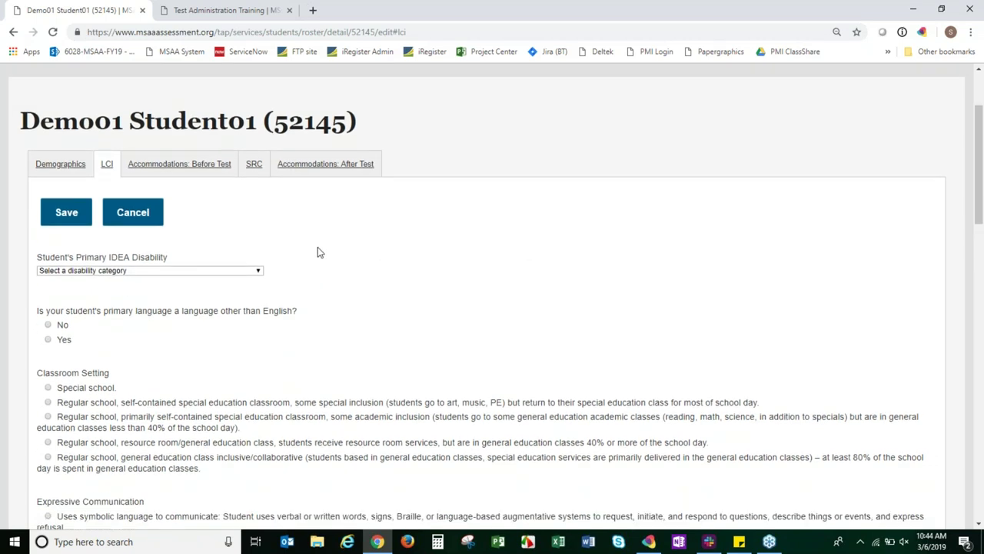
scroll(320, 252, "down", 1)
scroll(320, 252, "down", 8)
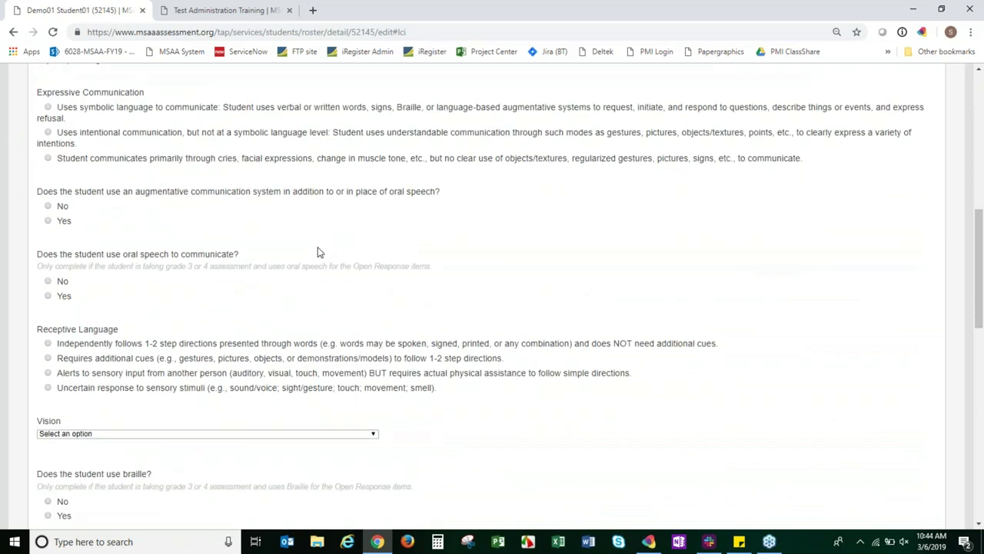
scroll(320, 252, "up", 8)
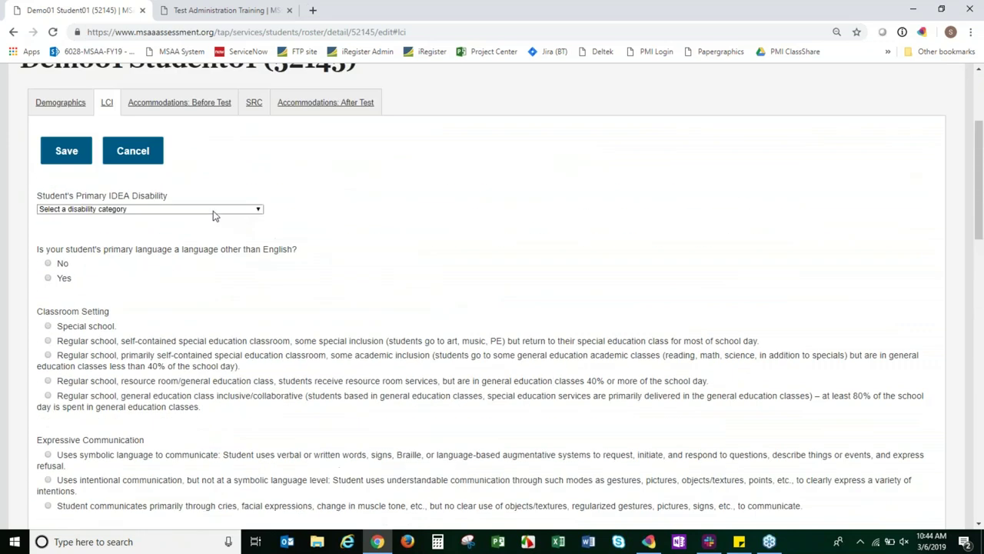
- Set the student's primary IDEA disability to Emotional disturbance and answer No to a primary language other than English
left_click(213, 209)
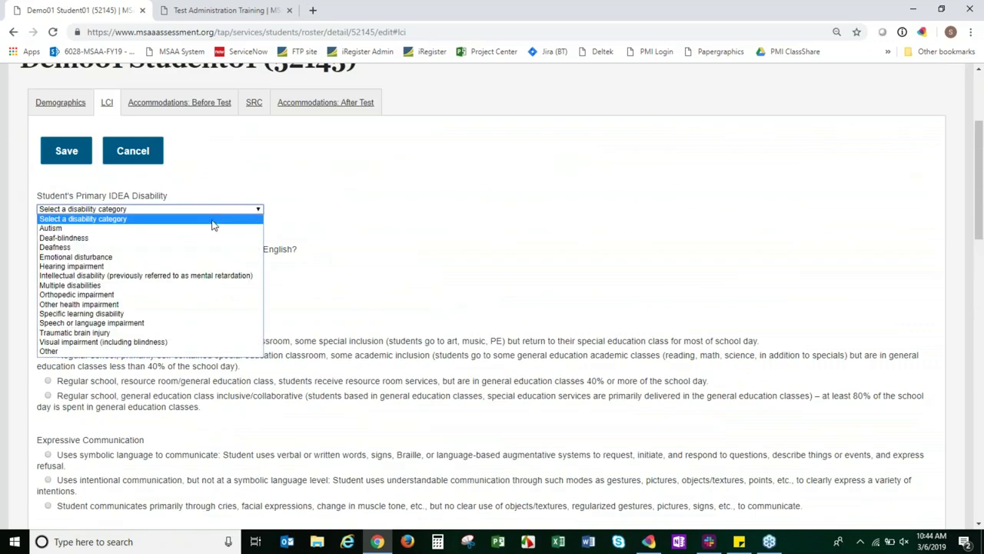
left_click(185, 261)
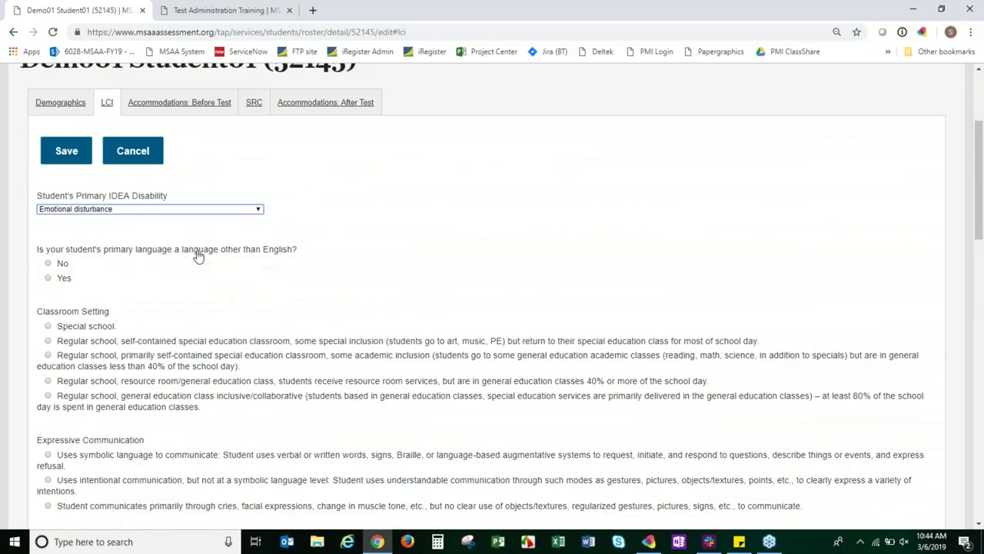
left_click(48, 263)
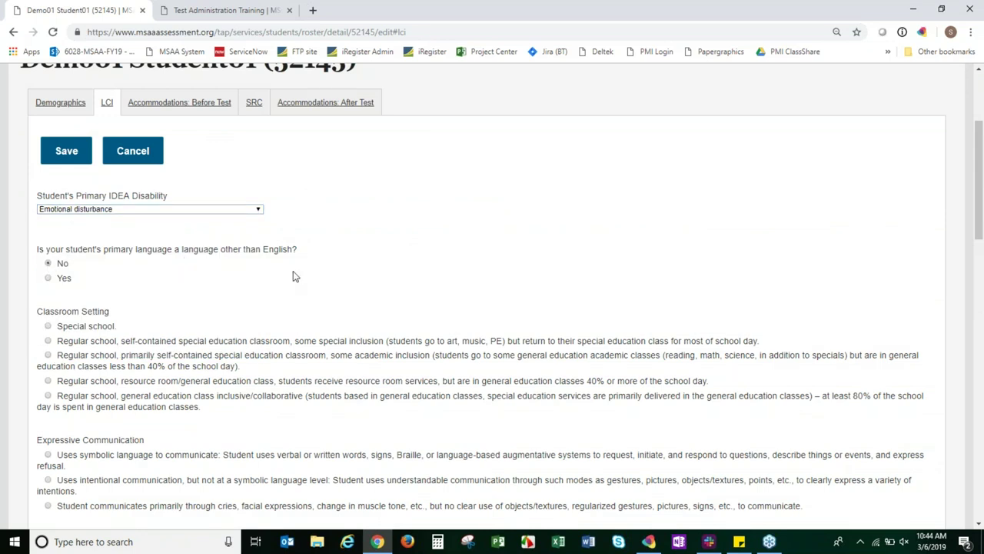
- Set Classroom Setting to regular school with resource room/general education class, and Expressive Communication to intentional communication, not at a symbolic language level
scroll(293, 275, "down", 3)
left_click(47, 198)
scroll(205, 226, "down", 3)
left_click(47, 112)
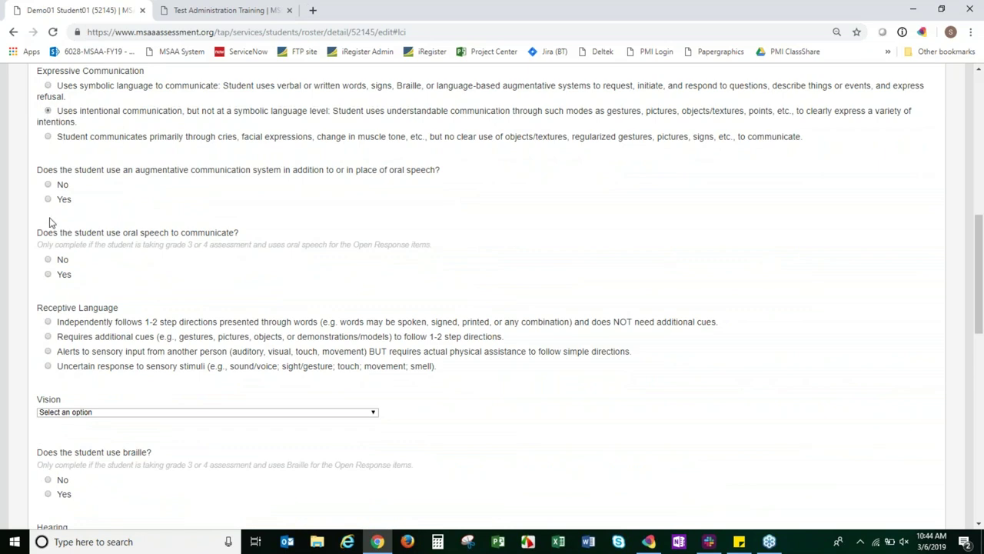
- Answer No to oral speech, set Receptive Language to requires additional cues, and Vision to corrected vision within normal limits
left_click(47, 259)
scroll(60, 171, "down", 3)
left_click(49, 152)
left_click(79, 227)
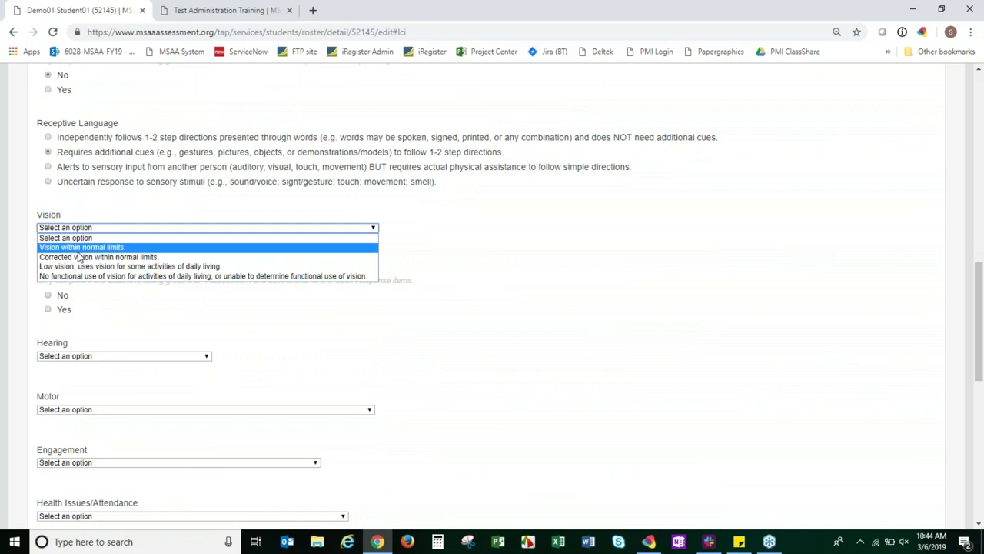
left_click(80, 258)
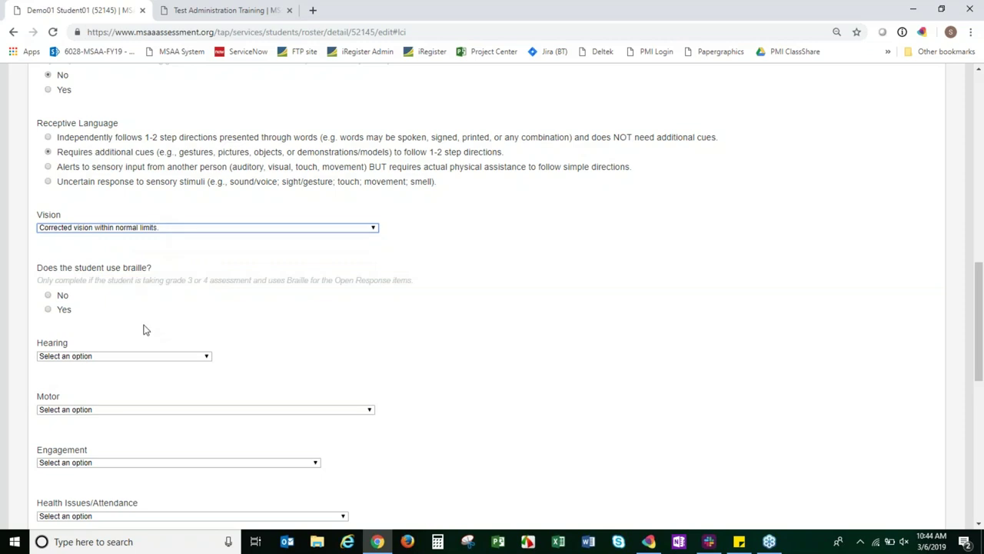
- Answer Yes to braille use, set Hearing to aided loss but still significant, and Motor to requires adaptations to support motor functioning
scroll(145, 323, "down", 2)
left_click(48, 187)
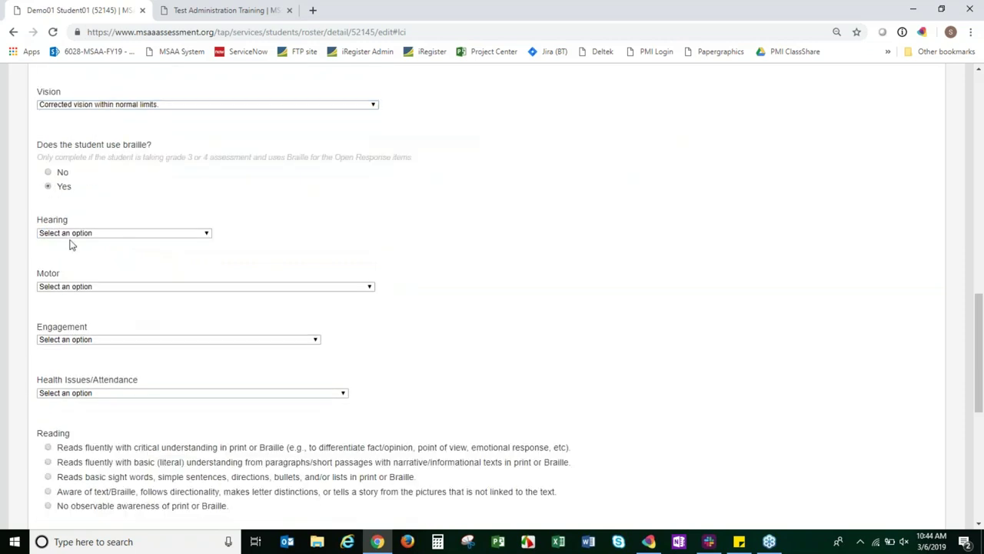
left_click(73, 234)
left_click(60, 271)
left_click(61, 286)
left_click(143, 306)
- Set Engagement to responds with but does not initiate or sustain social interaction, and Health Issues/Attendance to approximately 75% of school days
scroll(146, 310, "down", 2)
left_click(93, 216)
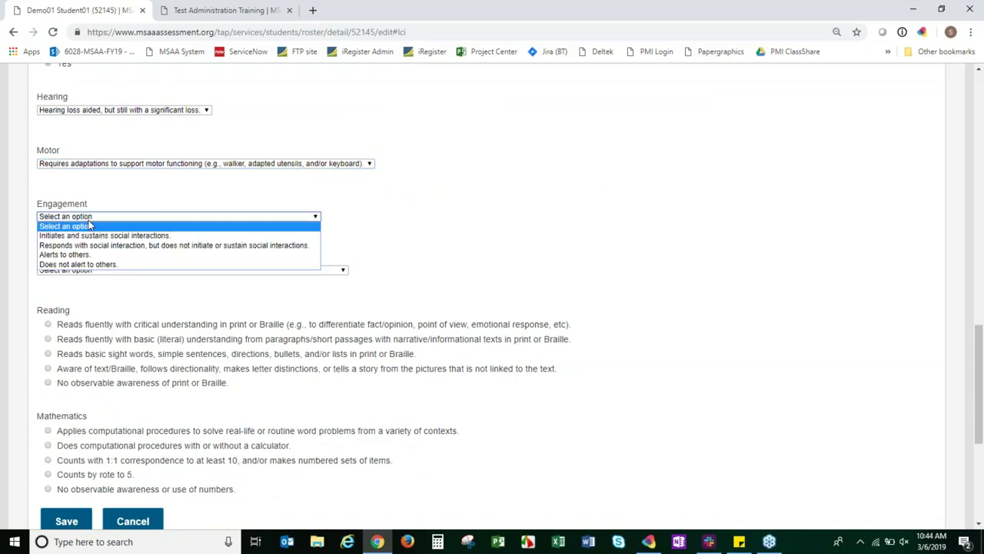
left_click(99, 244)
scroll(100, 248, "down", 1)
scroll(92, 88, "down", 2)
left_click(92, 84)
left_click(91, 115)
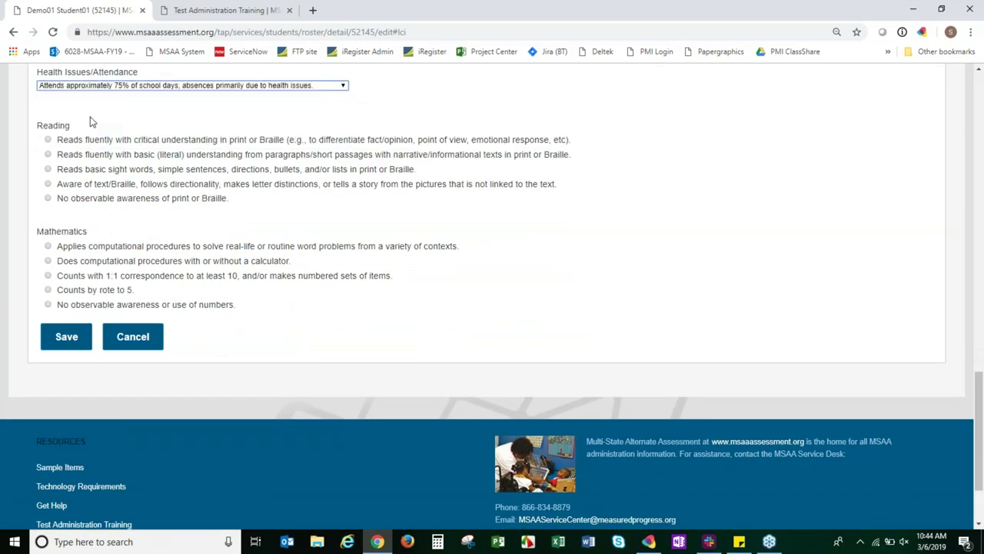
- Set Reading to fluent with critical understanding and Mathematics to computational procedures with or without a calculator, and save the LCI form
left_click(48, 140)
left_click(49, 262)
scroll(311, 265, "down", 1)
scroll(311, 264, "down", 1)
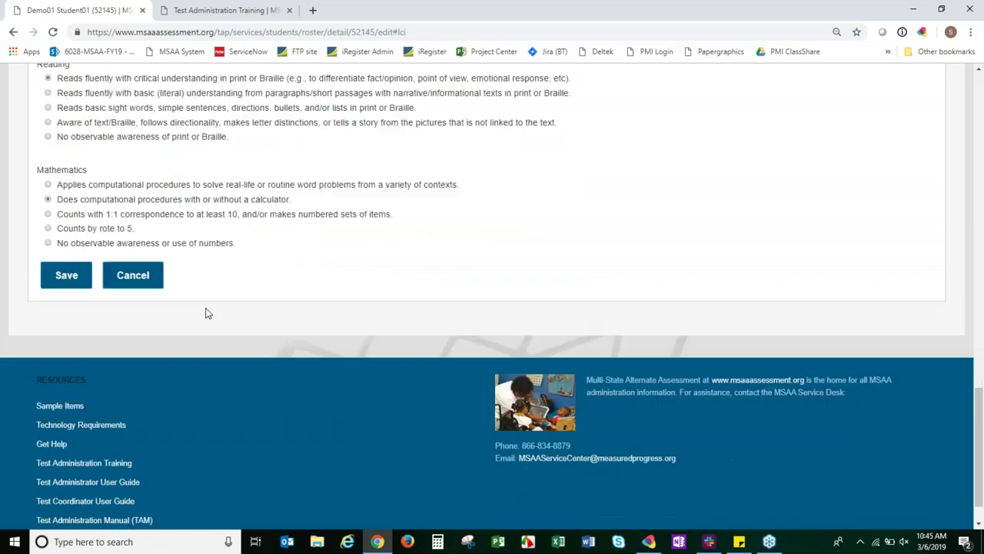
left_click(70, 276)
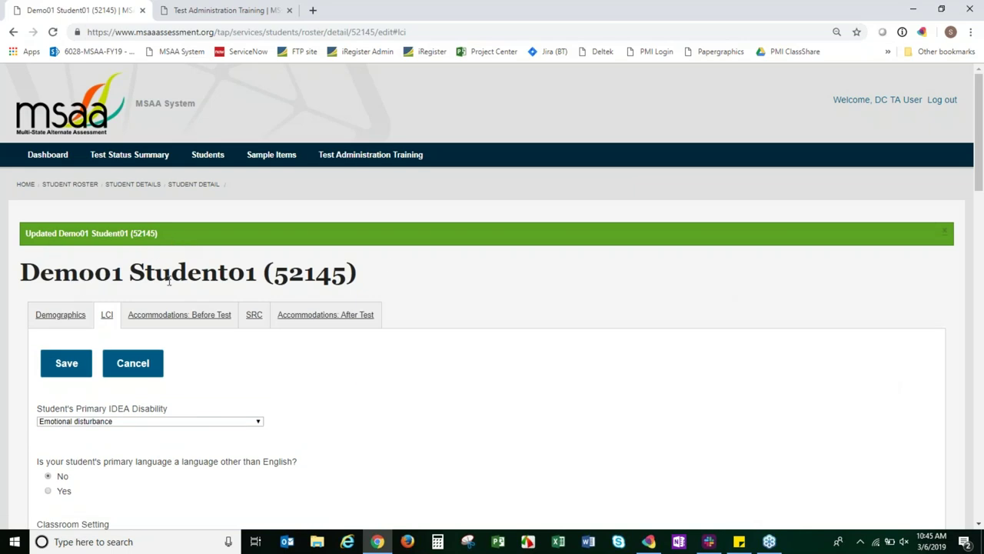
- Mark in Accommodations: Before Test that the student does not need any accommodations, and save the form
scroll(333, 315, "down", 3)
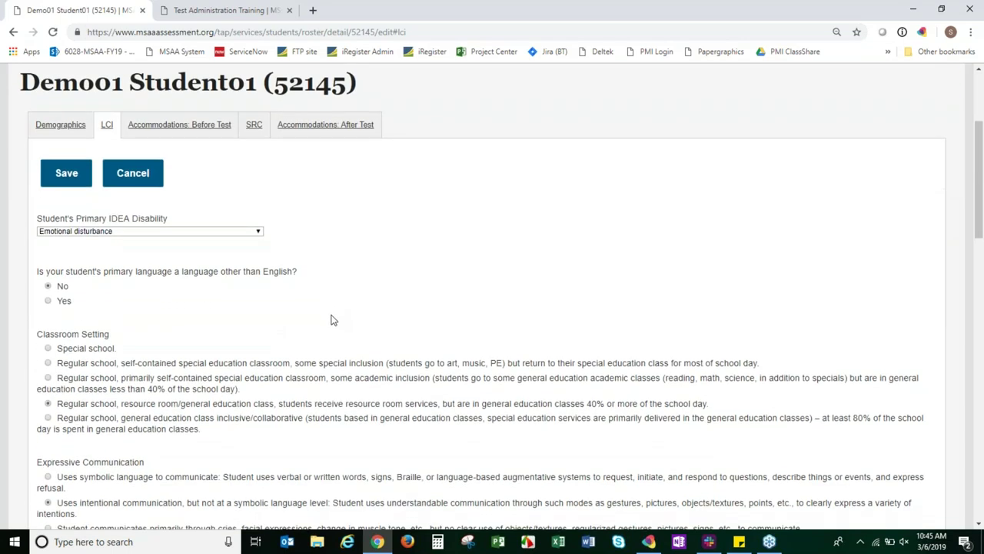
scroll(331, 318, "up", 3)
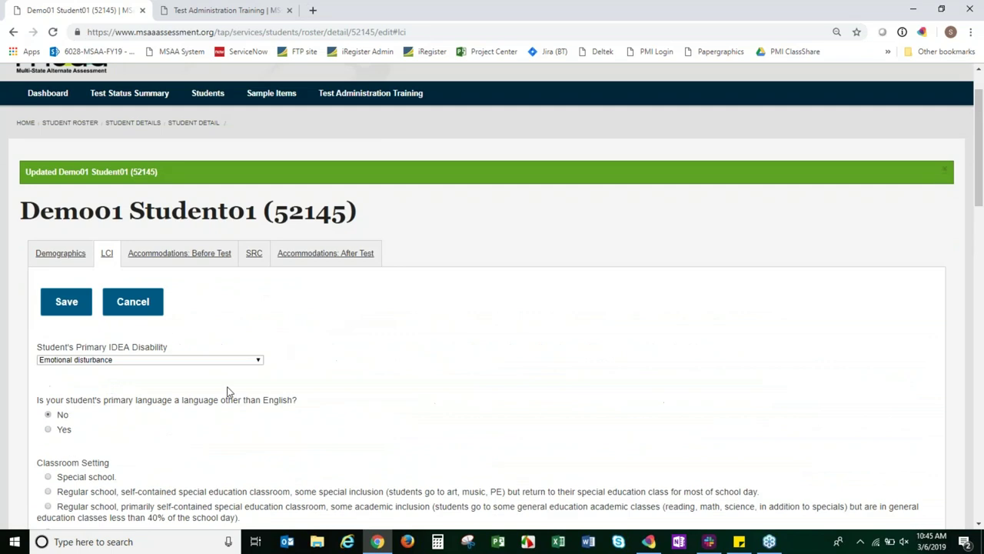
left_click(198, 257)
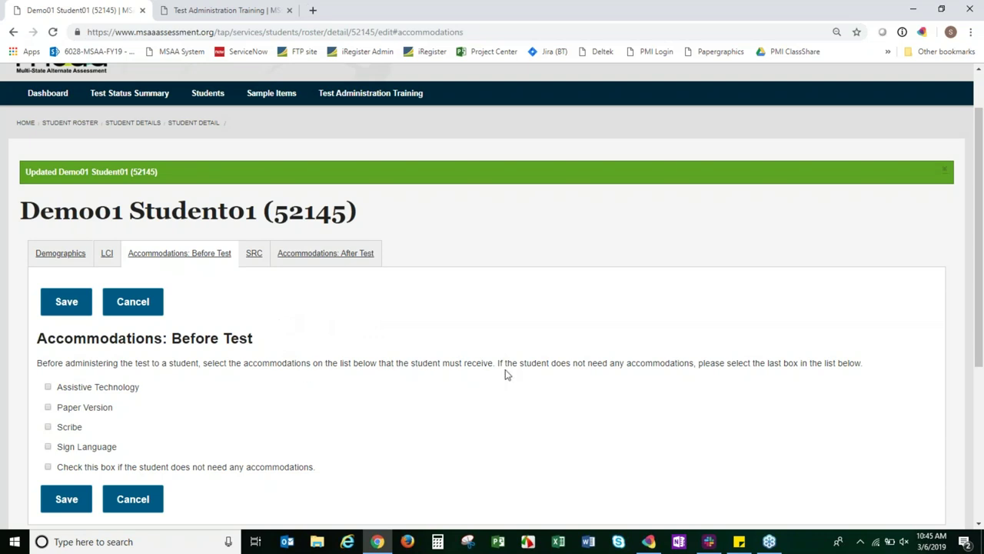
scroll(579, 333, "down", 2)
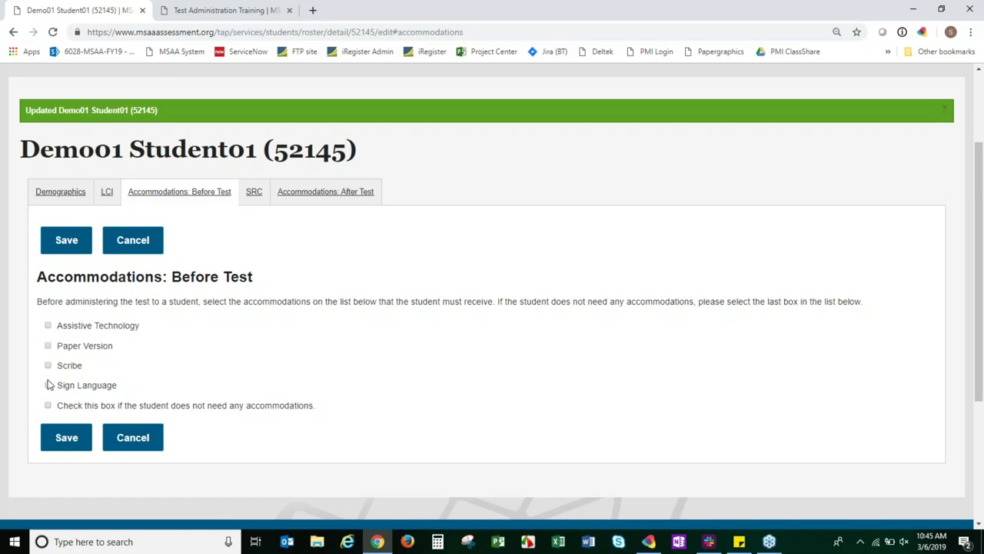
left_click(48, 406)
left_click(56, 438)
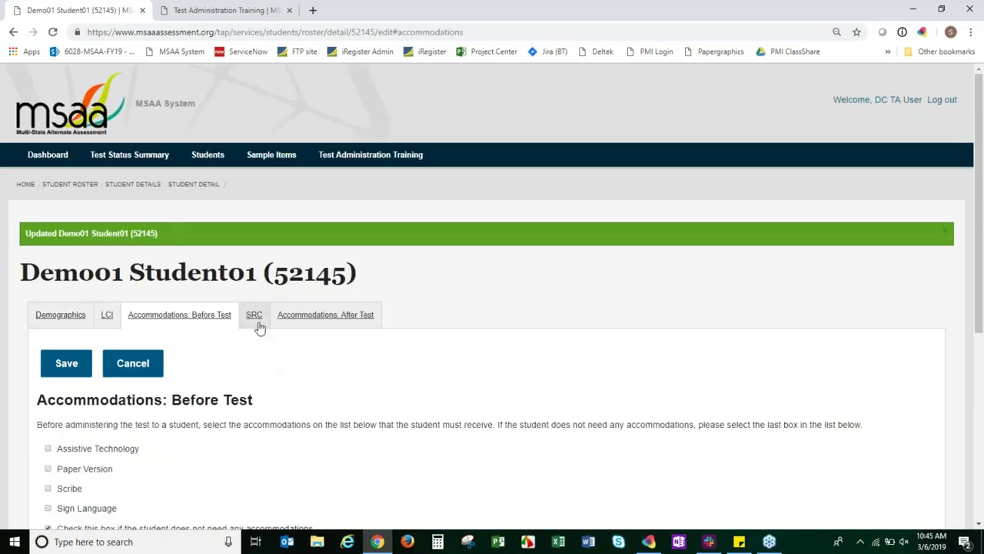
- Open the student's SRC section and examine its instructions, the computer and paper response checks, and the list of response modes
left_click(254, 316)
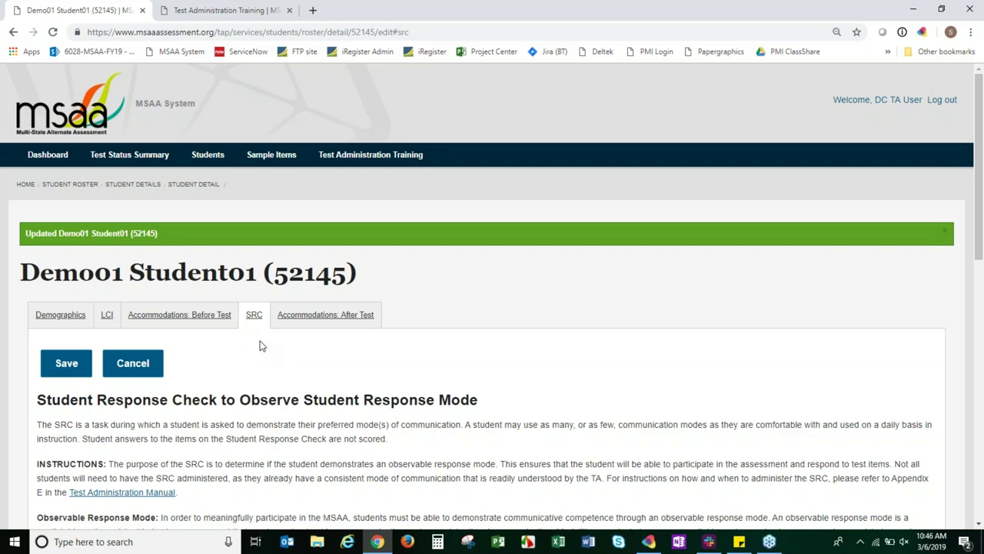
scroll(261, 343, "down", 3)
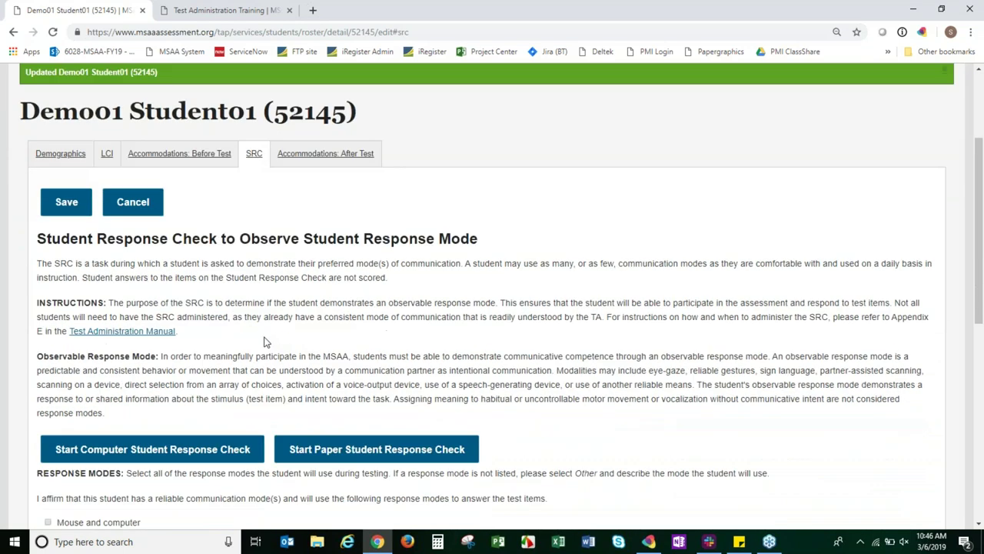
scroll(264, 341, "down", 2)
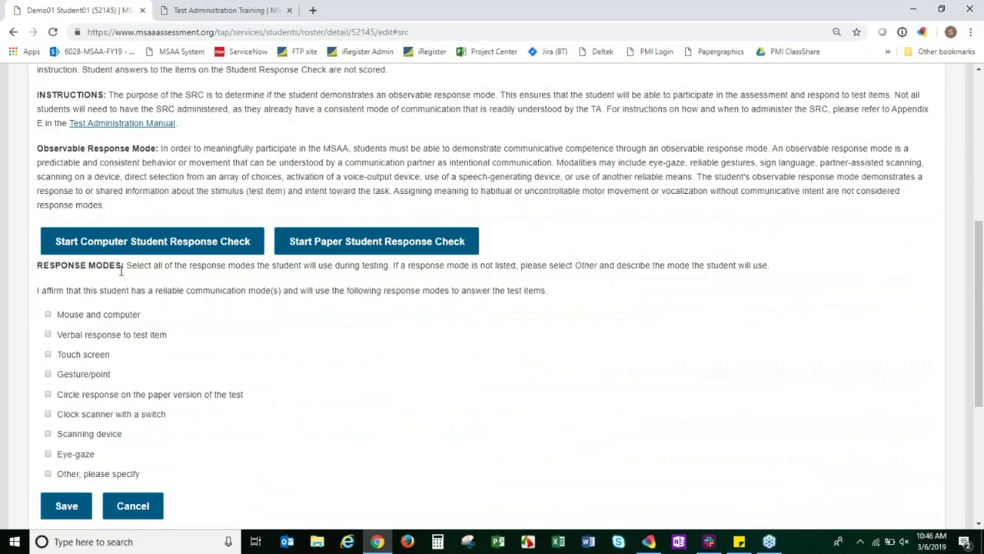
left_click(48, 315)
left_click(48, 335)
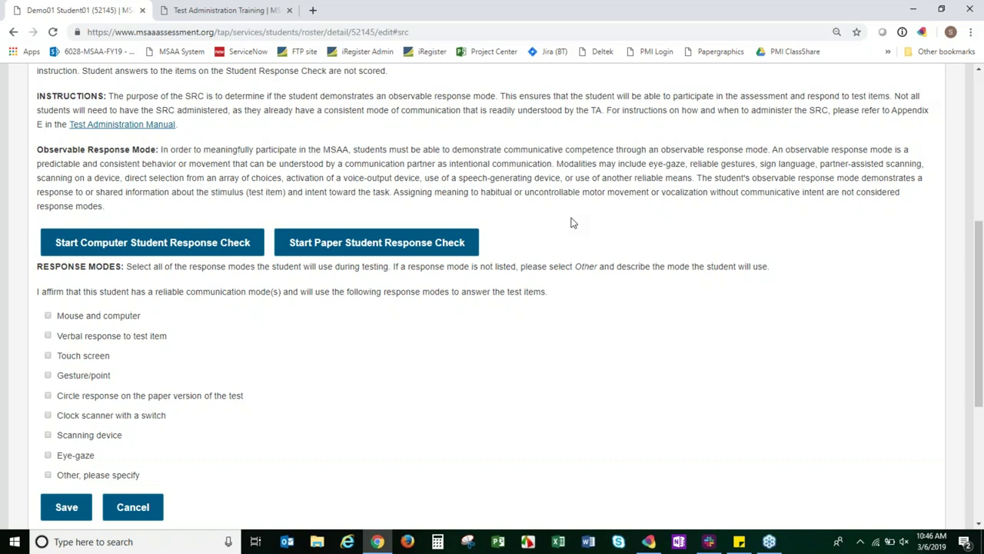
scroll(572, 222, "up", 3)
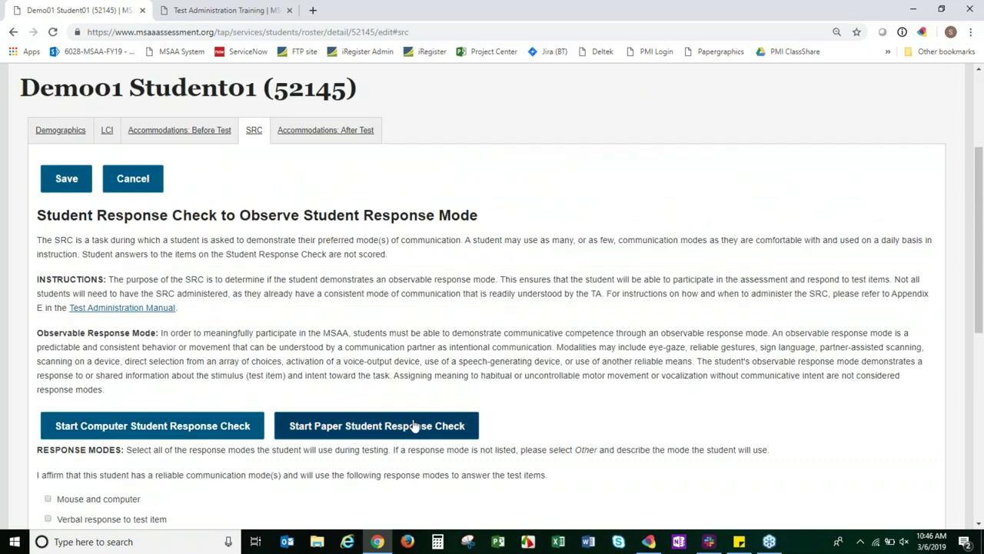
scroll(566, 403, "down", 2)
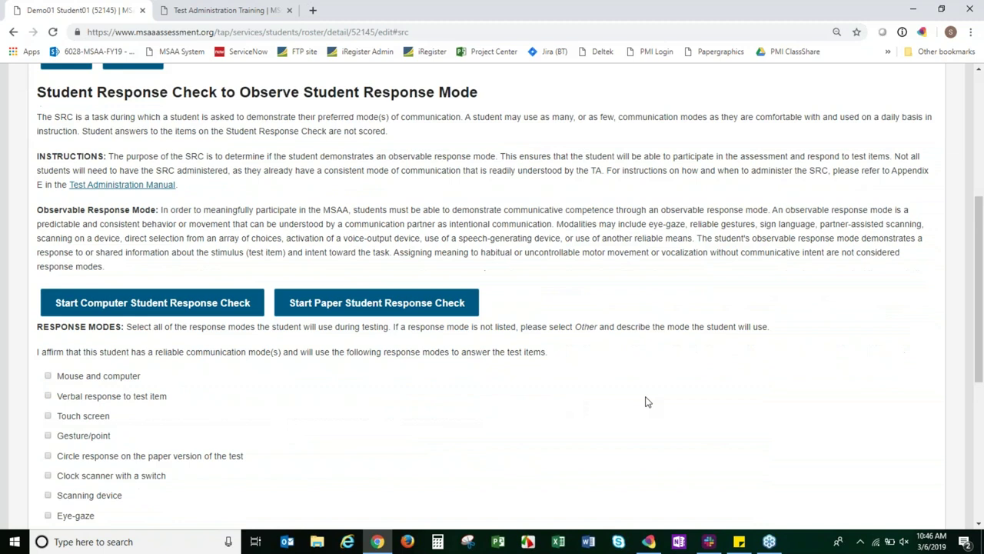
scroll(259, 369, "down", 2)
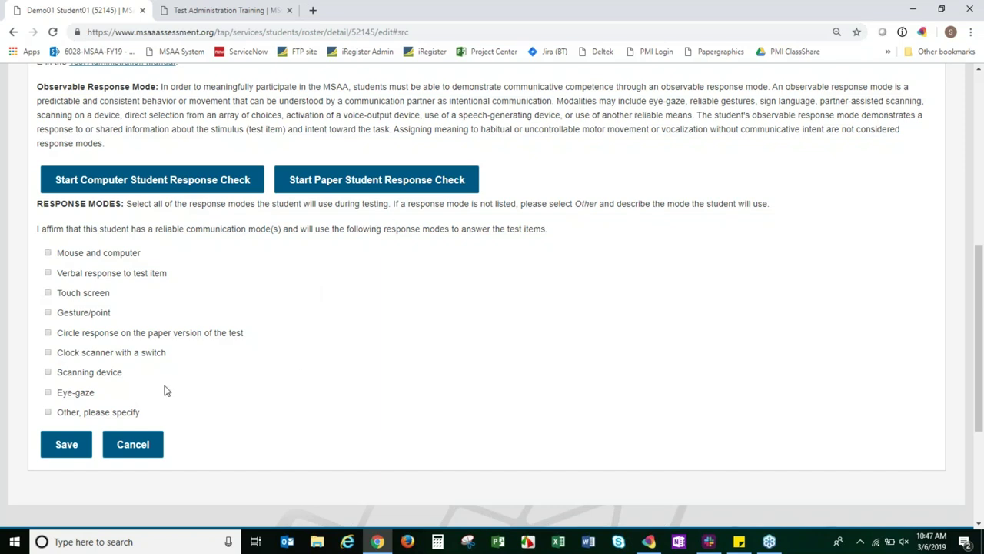
- Try the Other response mode with the note "No response mode; SRC given 3.16 and 4/29", and clear the note
left_click(48, 413)
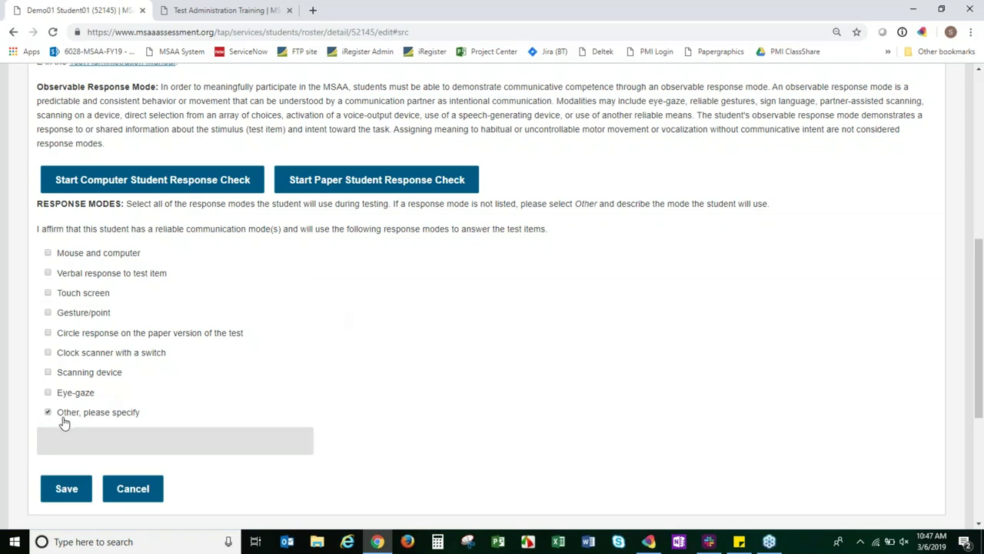
left_click(71, 432)
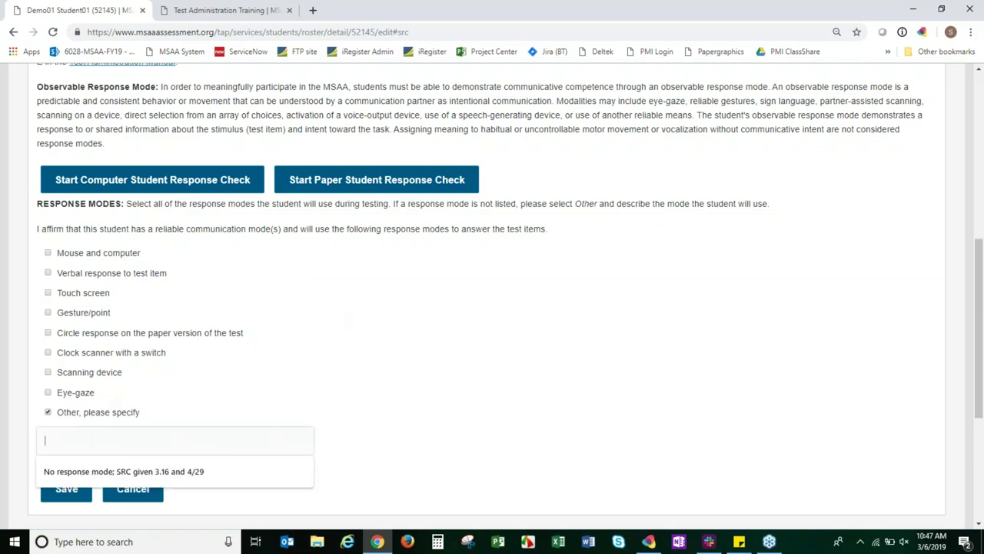
left_click(119, 475)
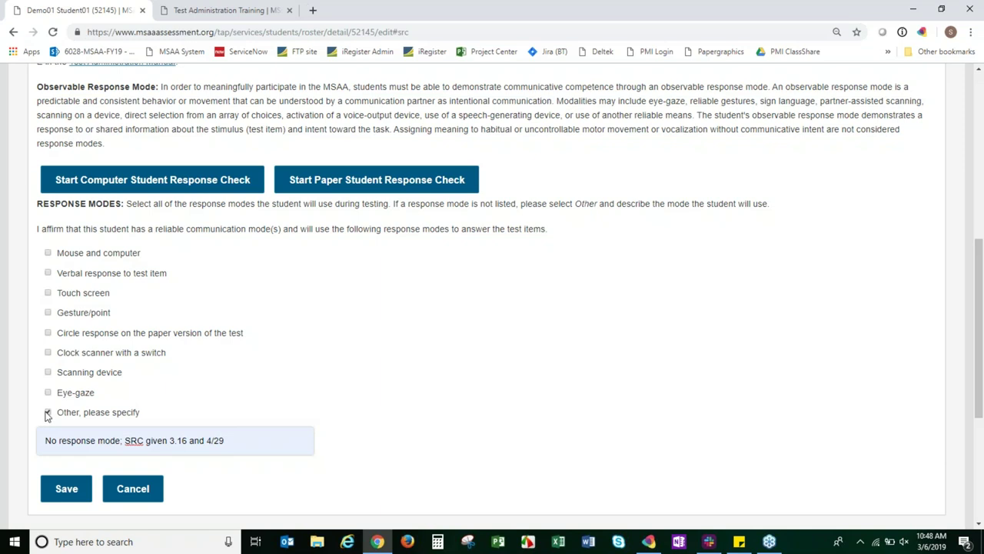
left_click_drag(262, 443, 22, 446)
key("BackSpace")
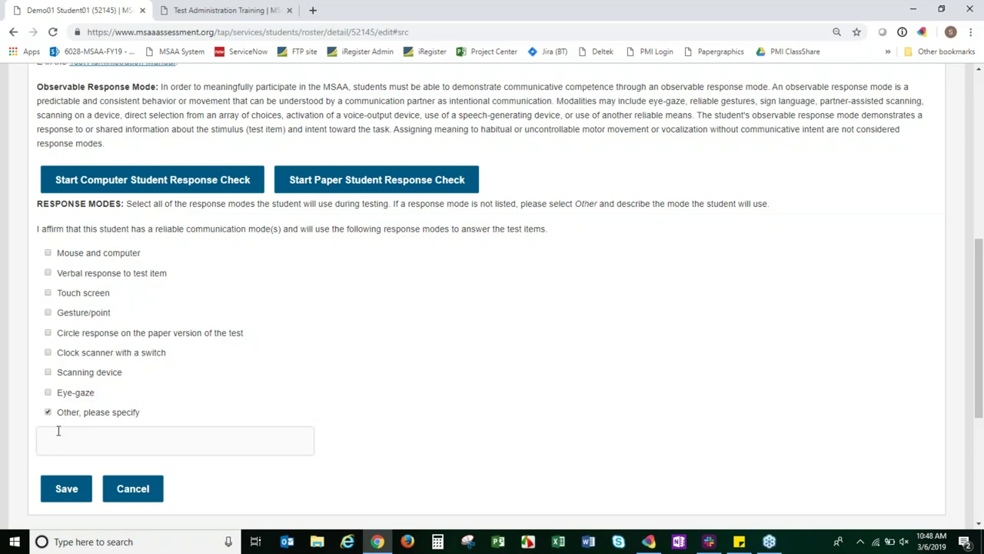
- Choose Mouse and computer as the response mode, deselect Other, and save the SRC form
left_click(47, 253)
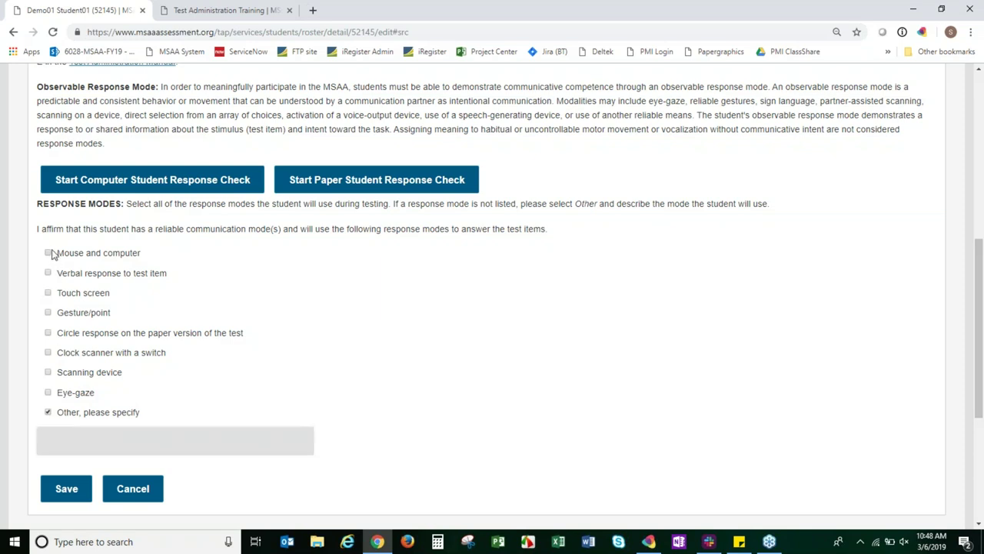
left_click(48, 412)
left_click(63, 452)
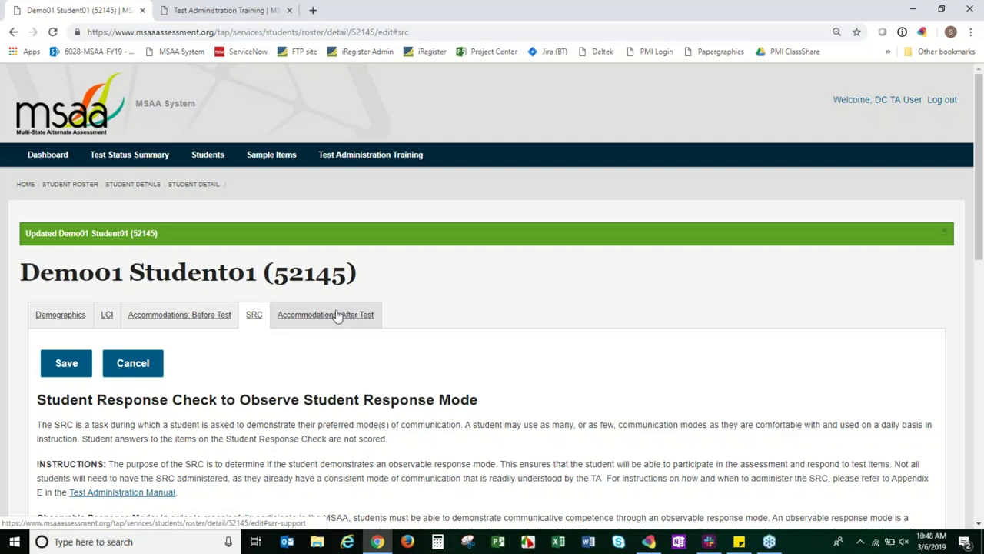
- Download the Sample Items' DTAs archive from the Sample Items page to the Desktop as dtas (1), and view its files
left_click(213, 159)
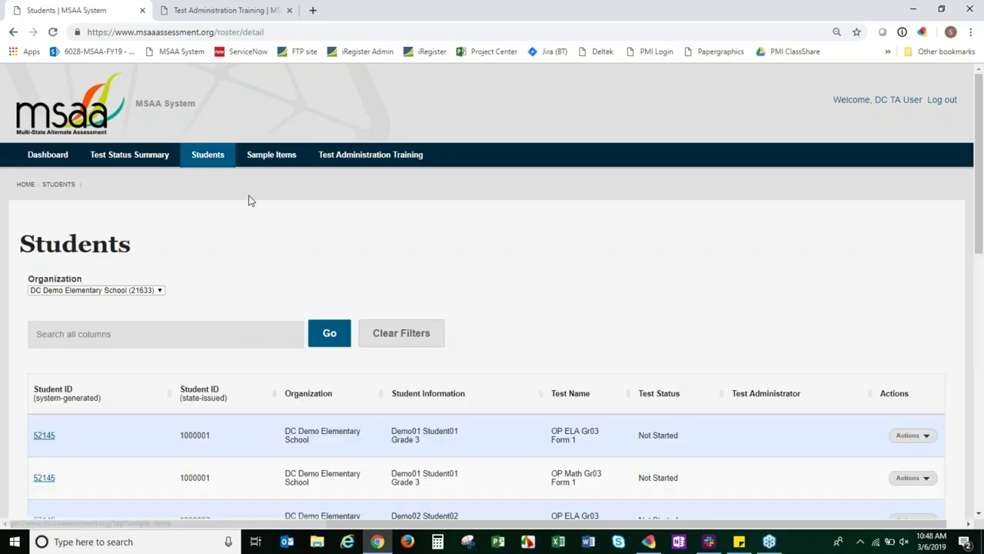
left_click(289, 157)
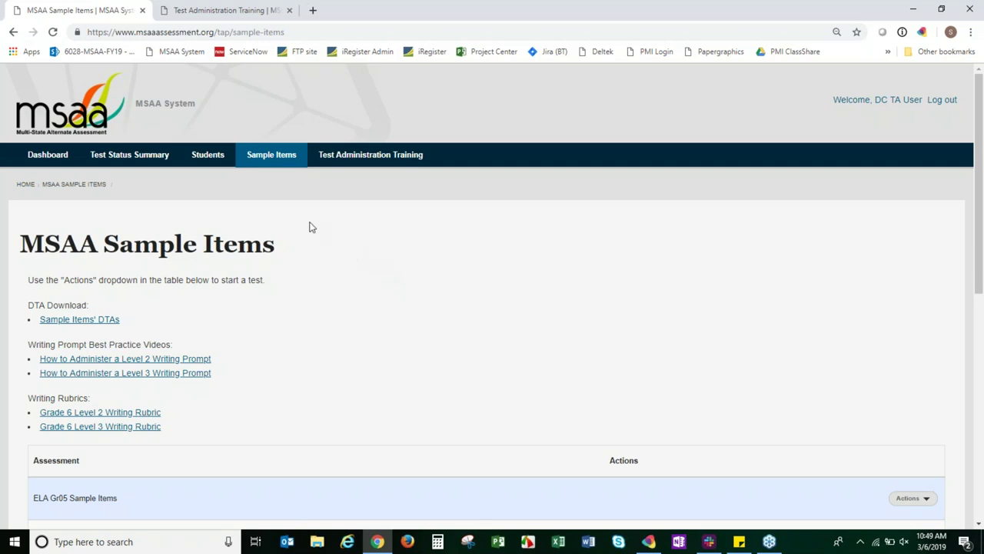
scroll(296, 189, "down", 1)
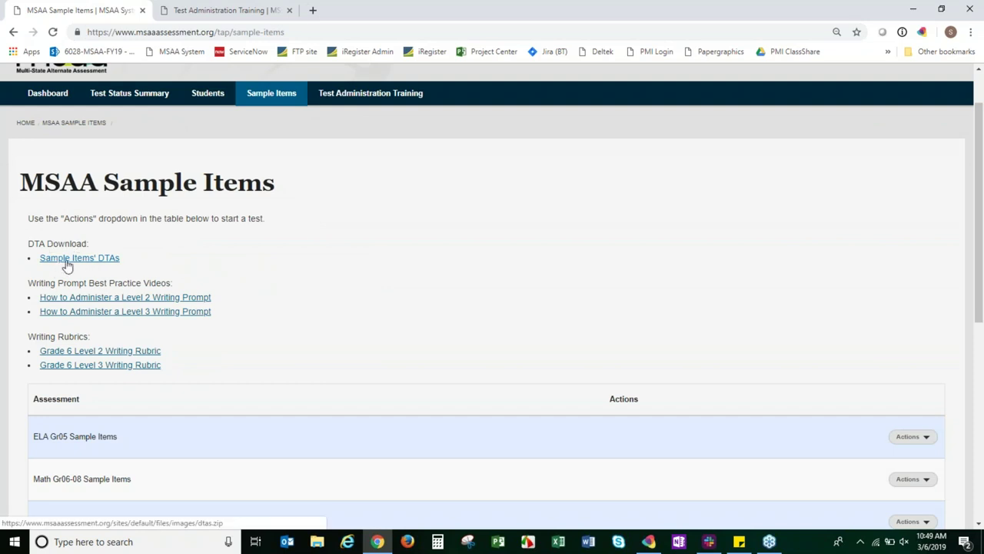
left_click(108, 260)
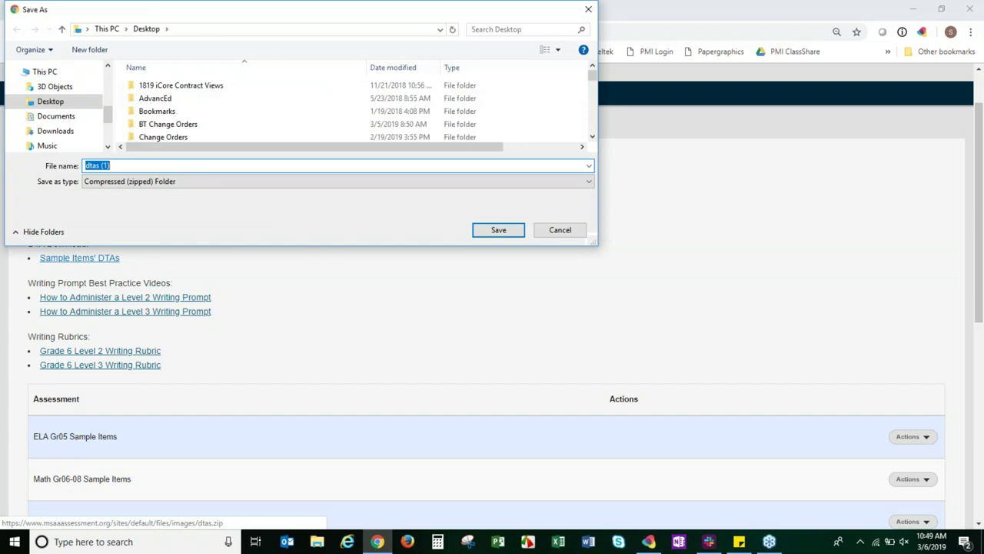
left_click(500, 232)
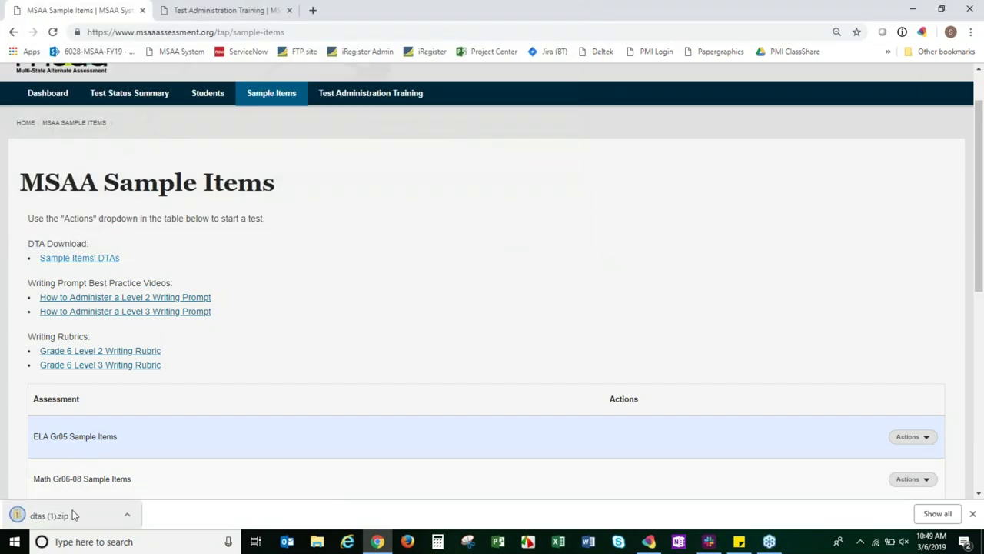
left_click(63, 517)
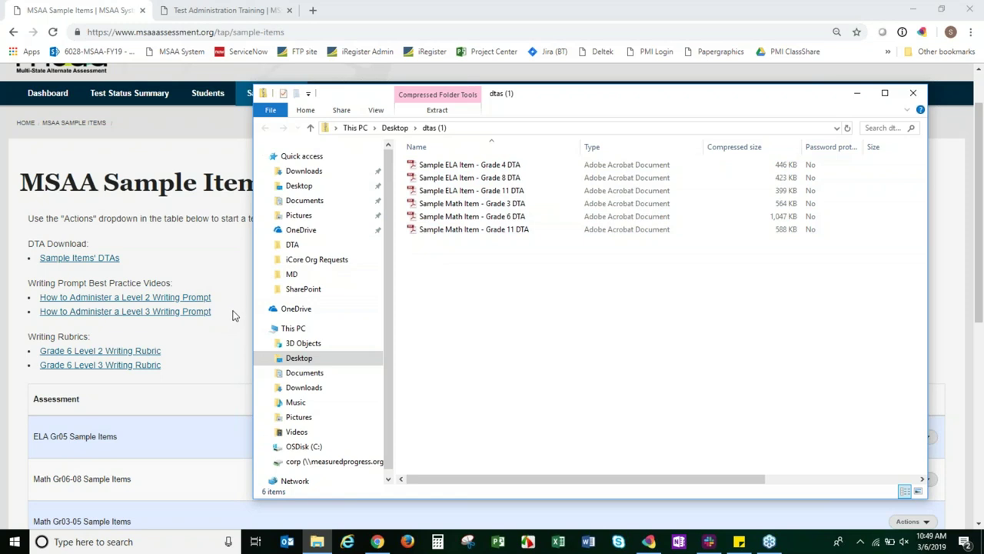
left_click(914, 96)
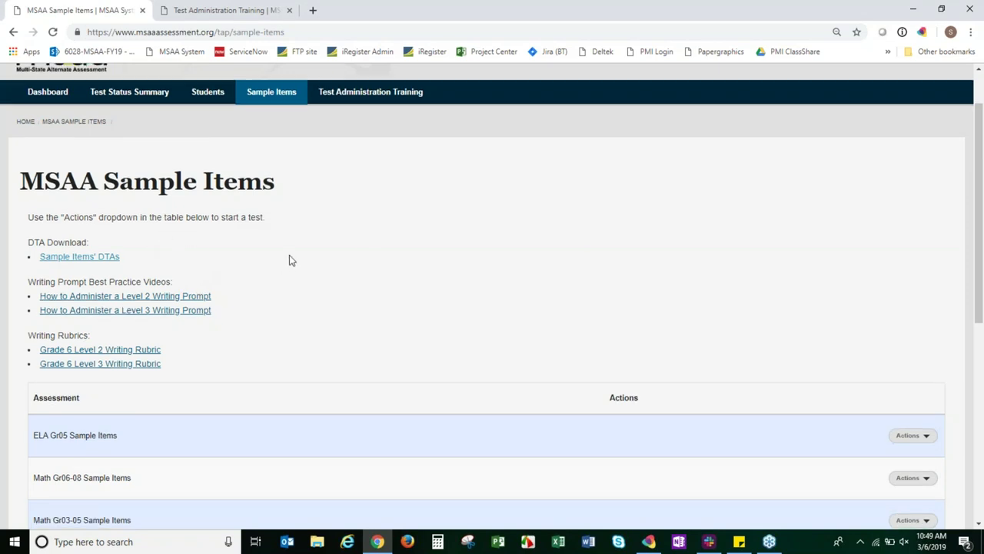
- Start the Math Gr06-08 Sample Items test and view the first item's number line question and answer options
scroll(287, 260, "down", 1)
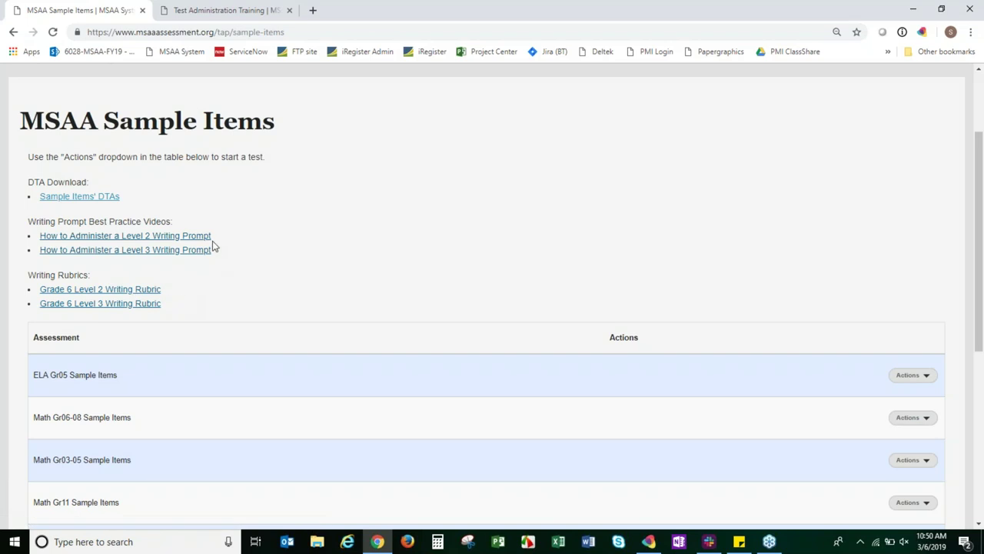
scroll(394, 241, "down", 3)
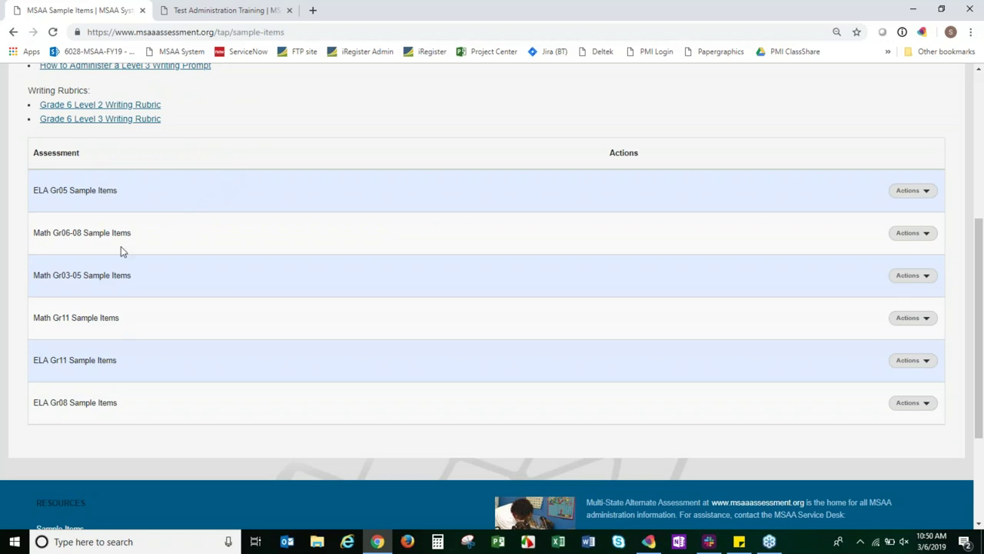
left_click(925, 235)
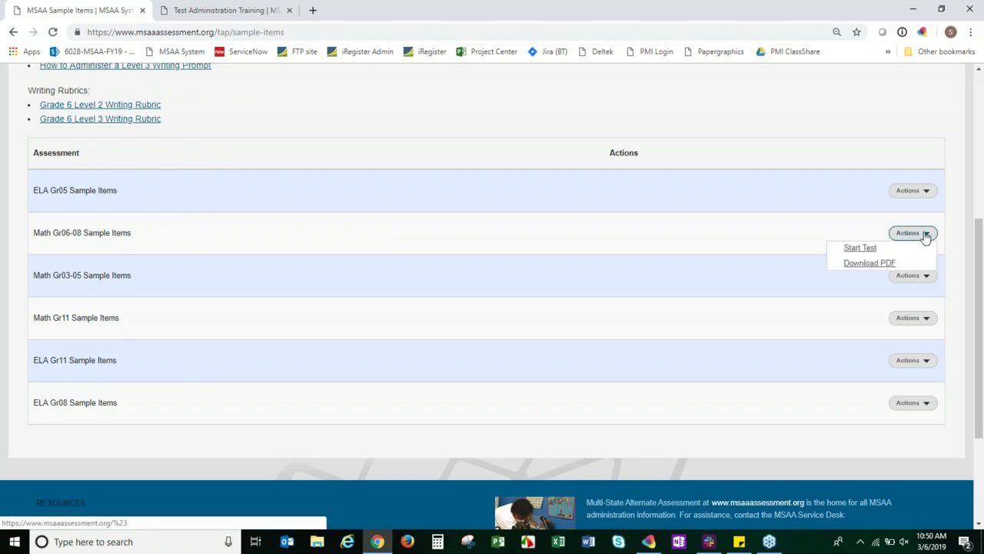
left_click(858, 249)
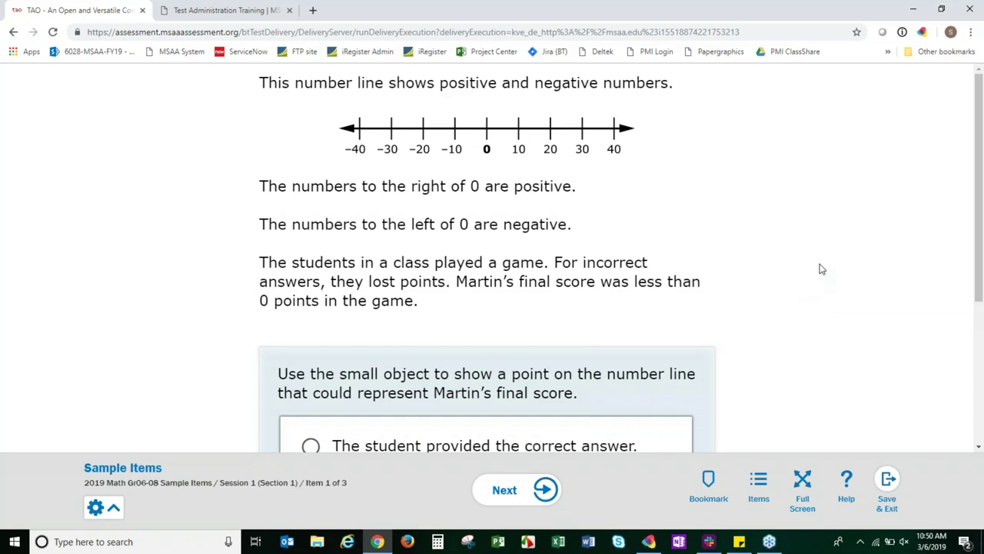
scroll(821, 267, "down", 2)
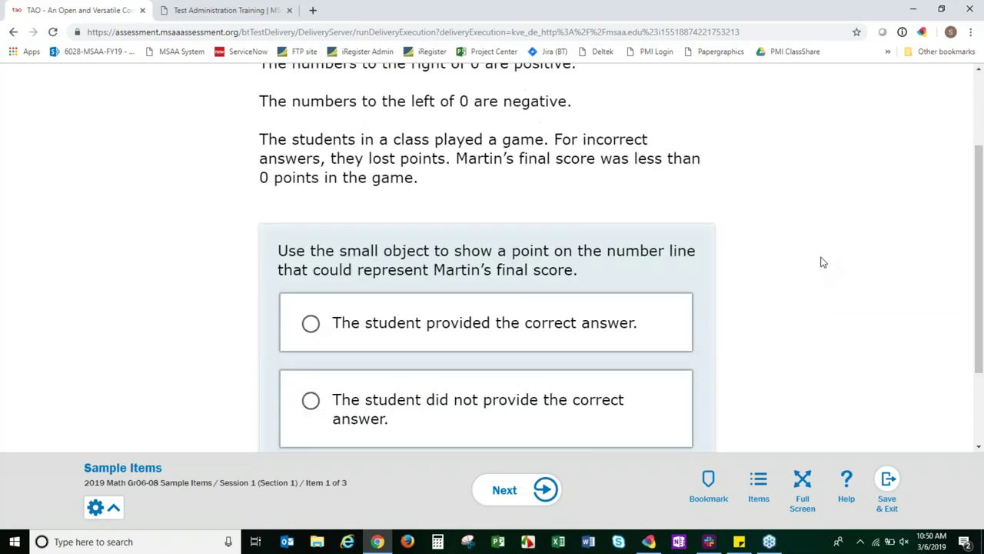
scroll(822, 262, "up", 1)
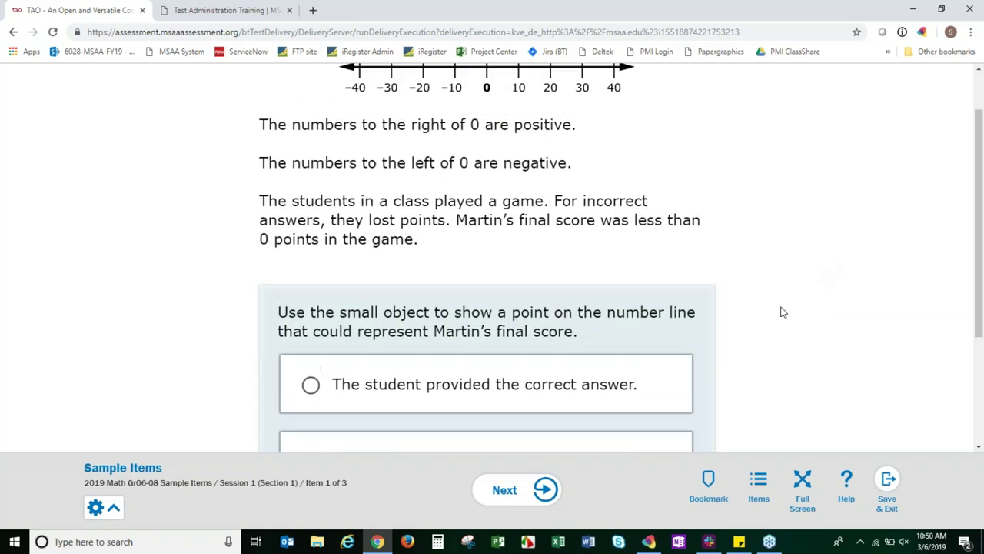
- Try the Black on Cream and Black on Light Blue color themes on the item, and restore Black on White
left_click(112, 510)
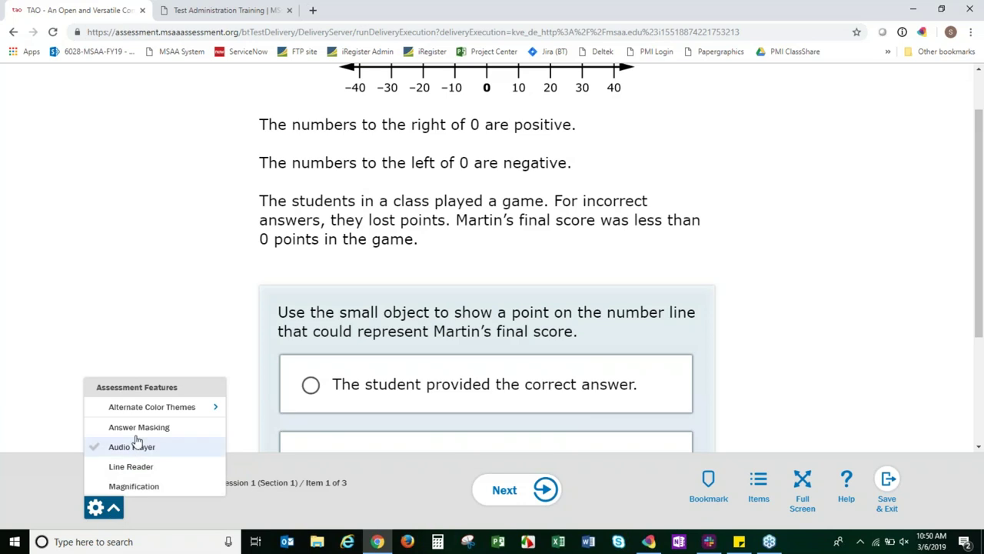
left_click(208, 408)
left_click(182, 357)
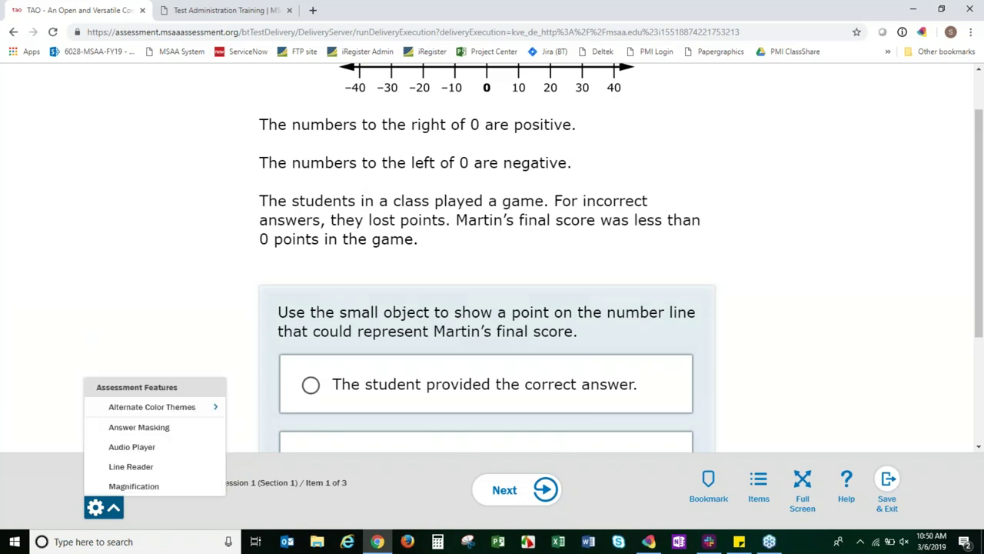
left_click(209, 409)
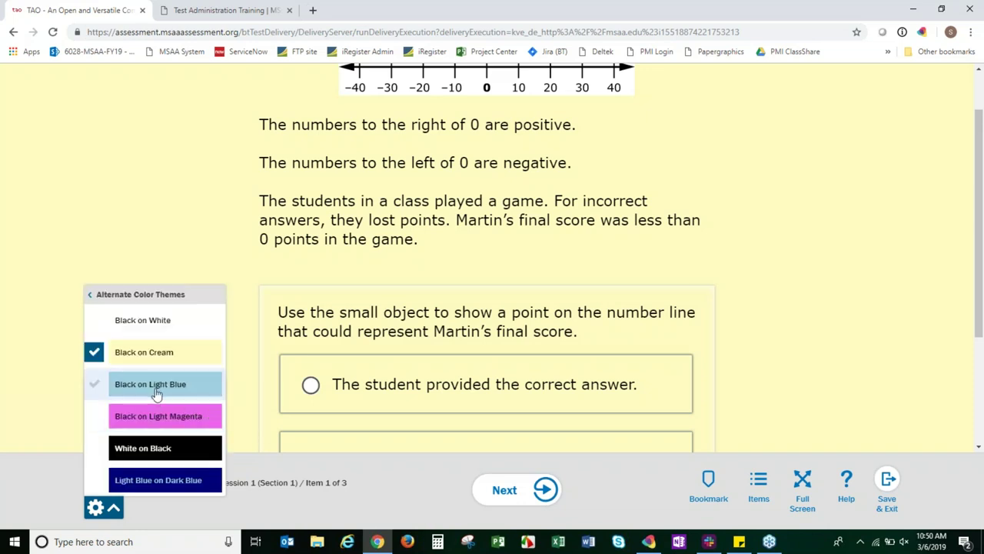
left_click(157, 393)
left_click(213, 407)
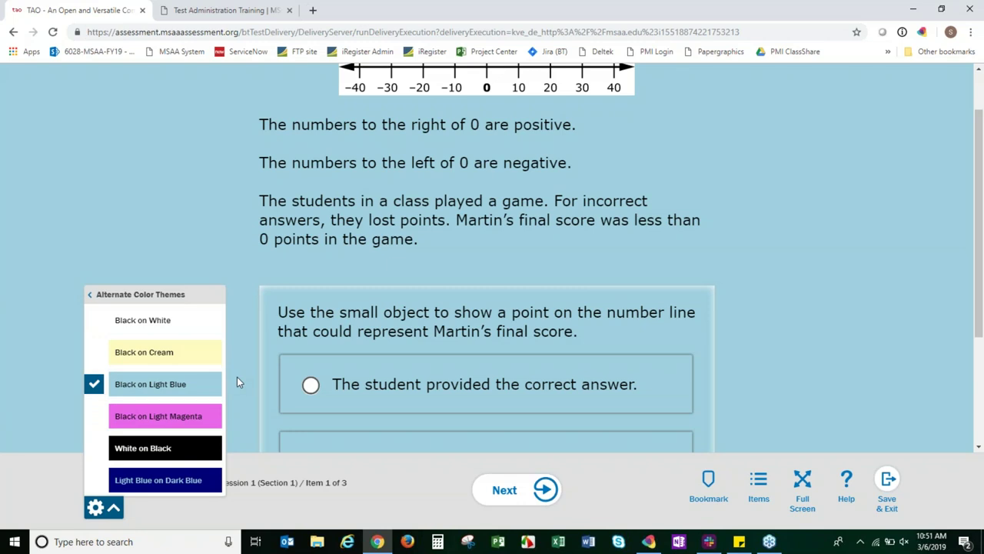
left_click(141, 319)
- Turn on Answer Masking for the item, and reveal both answer options before hiding them again
left_click(141, 436)
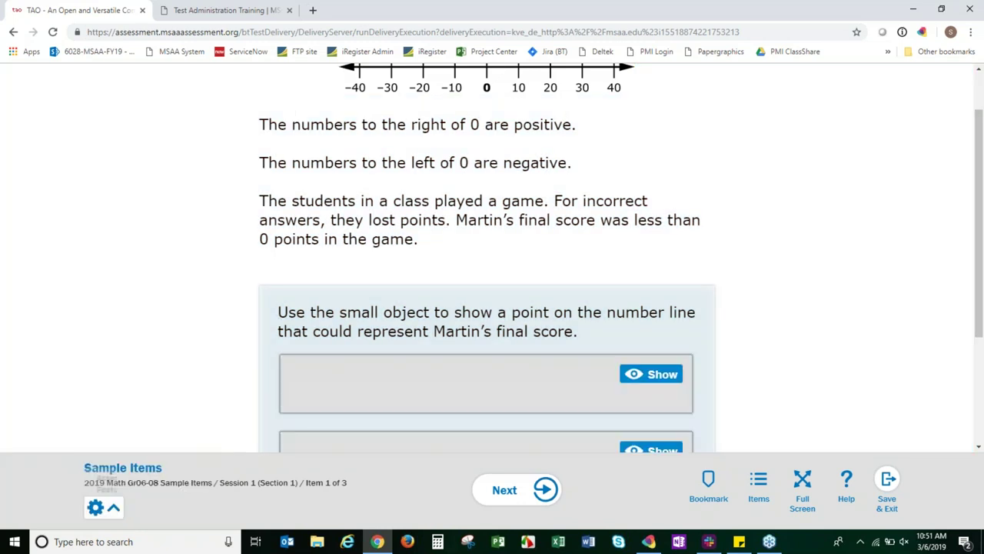
scroll(900, 207, "down", 2)
scroll(873, 192, "down", 1)
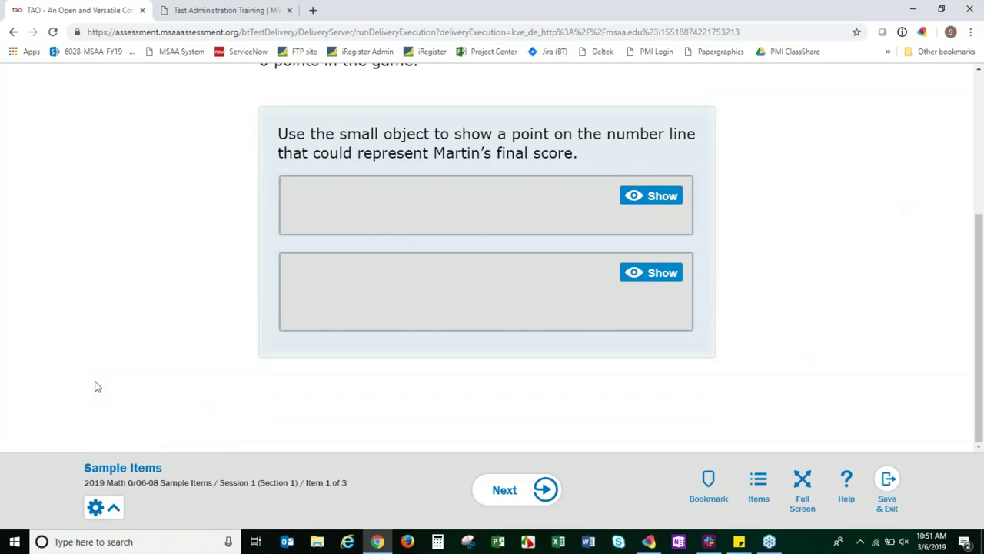
left_click(655, 199)
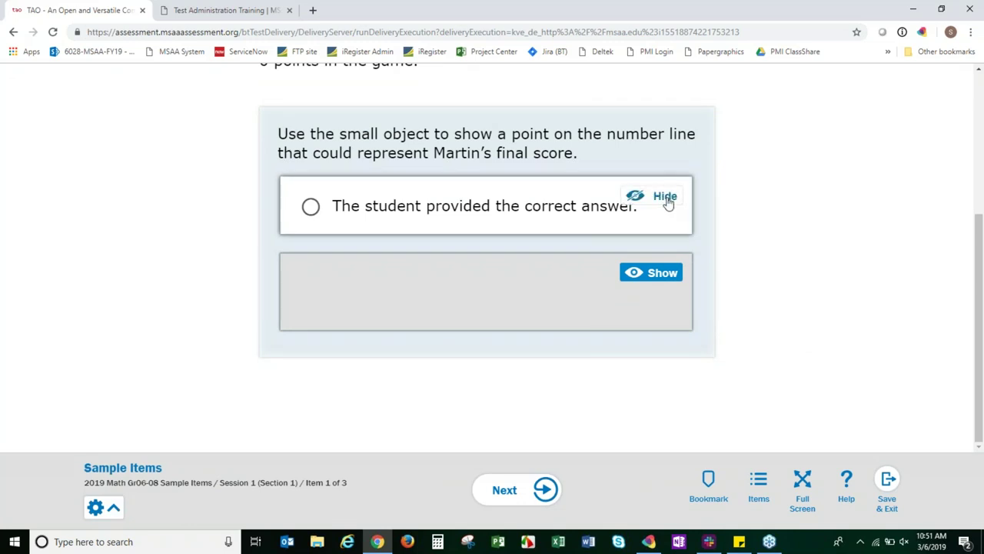
left_click(662, 273)
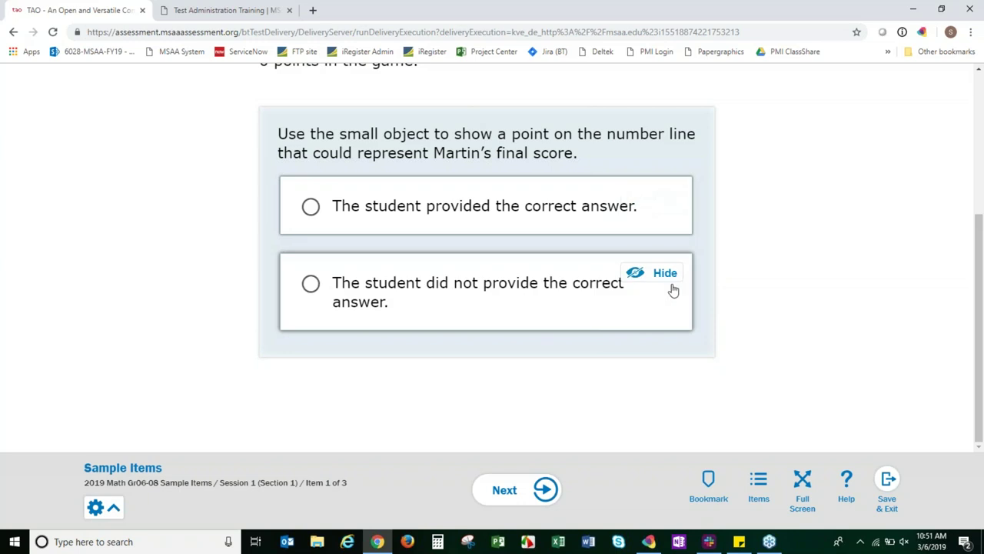
left_click(661, 273)
left_click(661, 197)
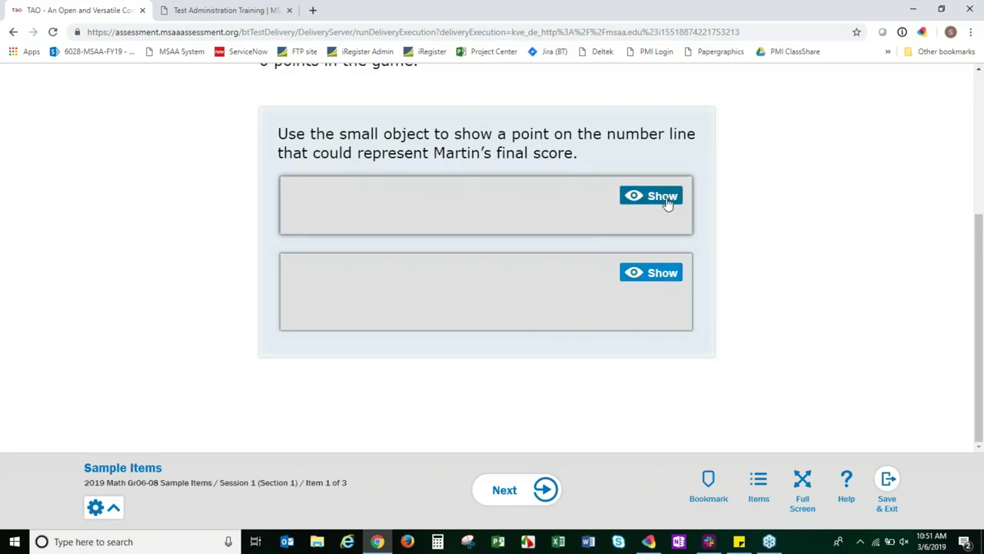